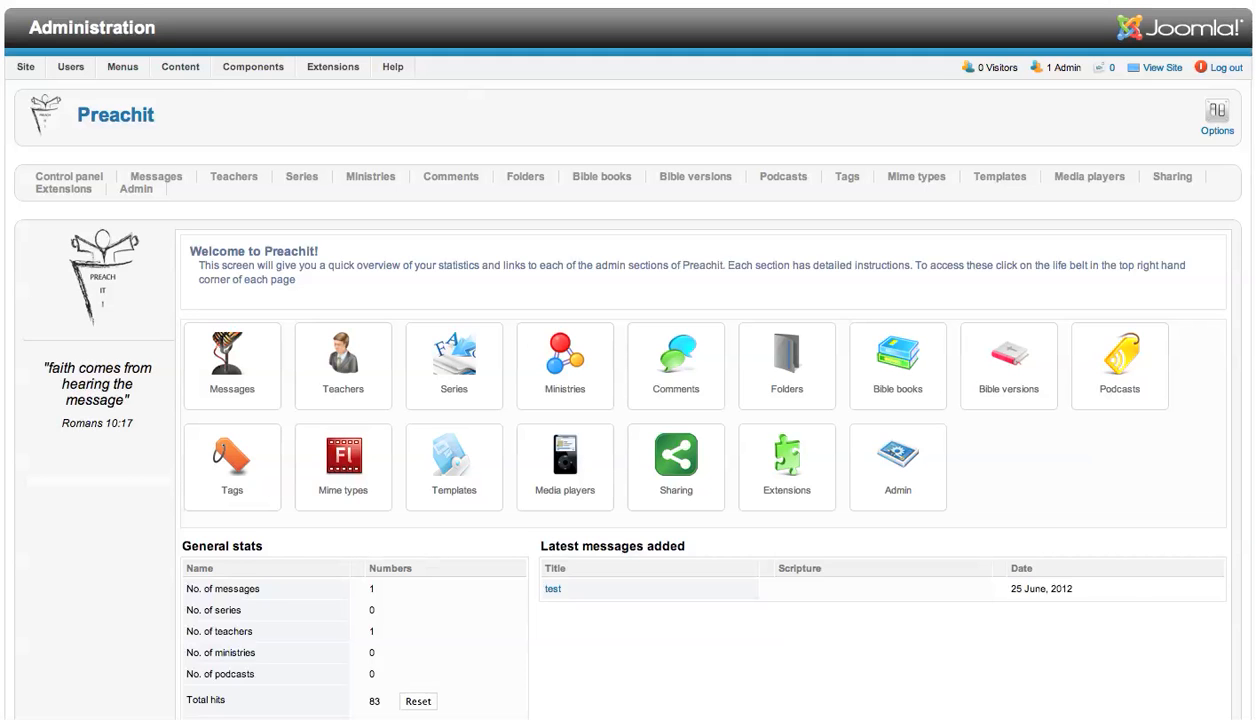
Create a new Preachit ministry record and name it "Sample Church".
{"action": "left_click", "coordinate": [560, 369]}
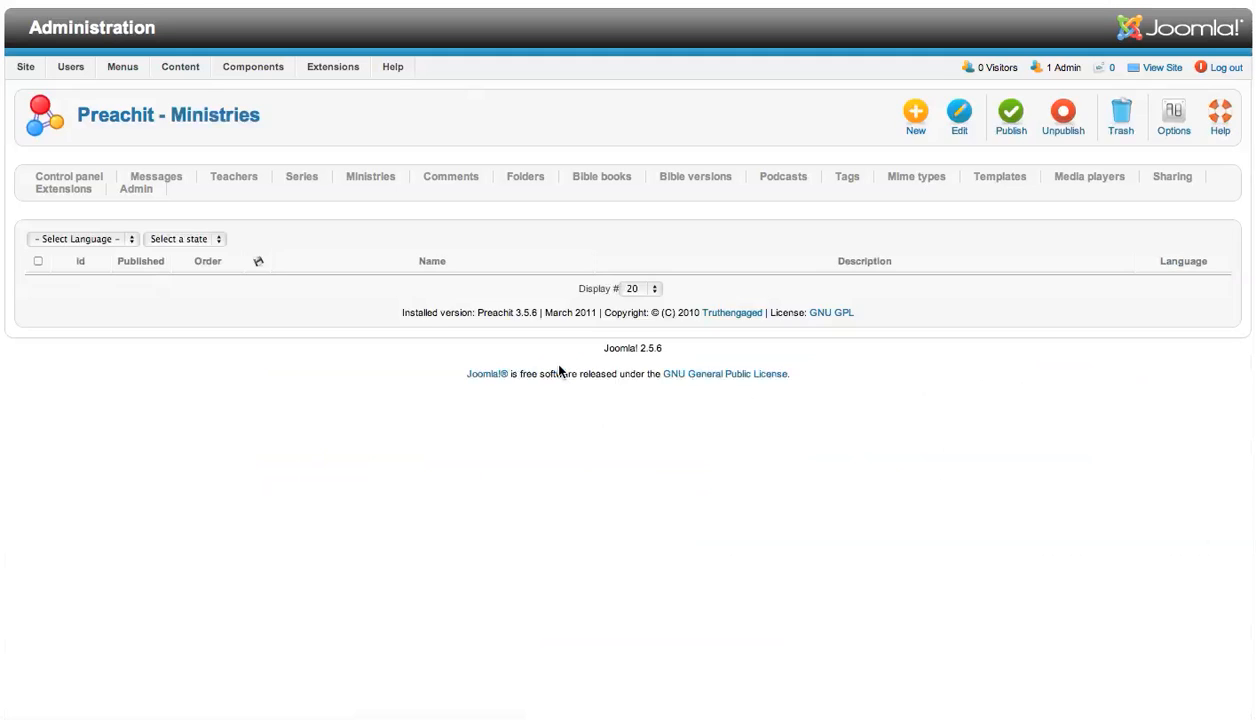
{"action": "left_click", "coordinate": [916, 110]}
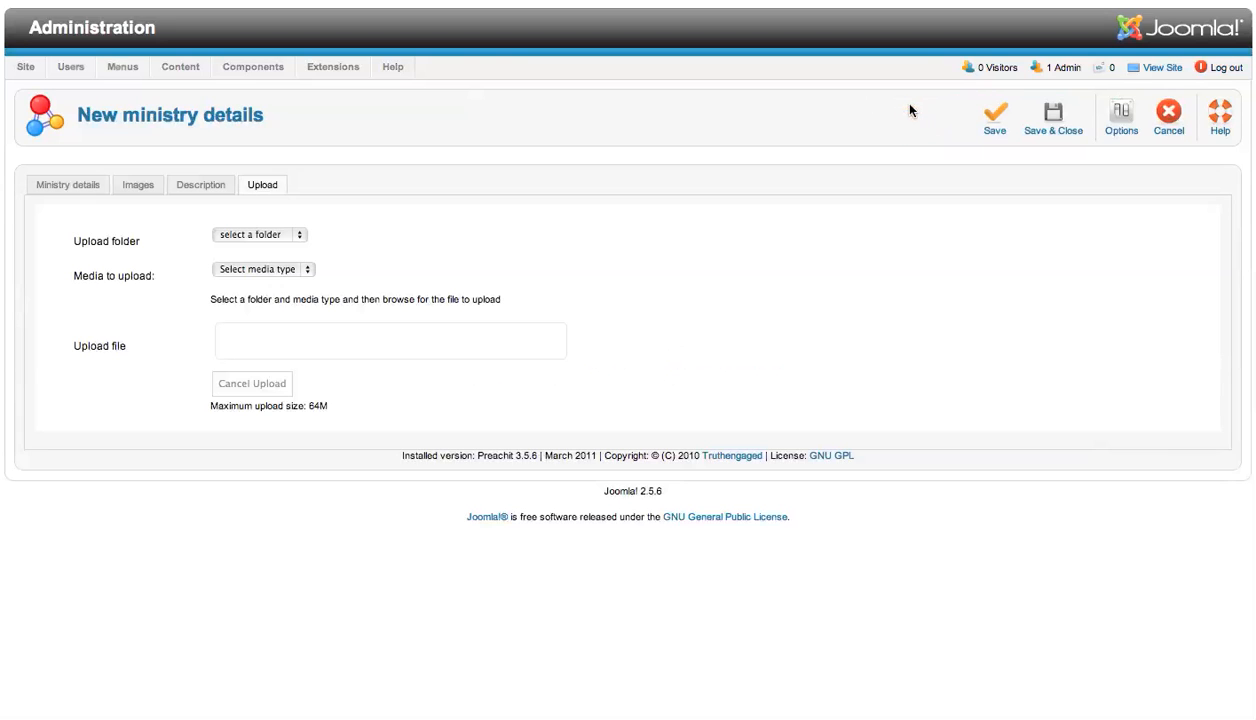
{"action": "left_click", "coordinate": [70, 188]}
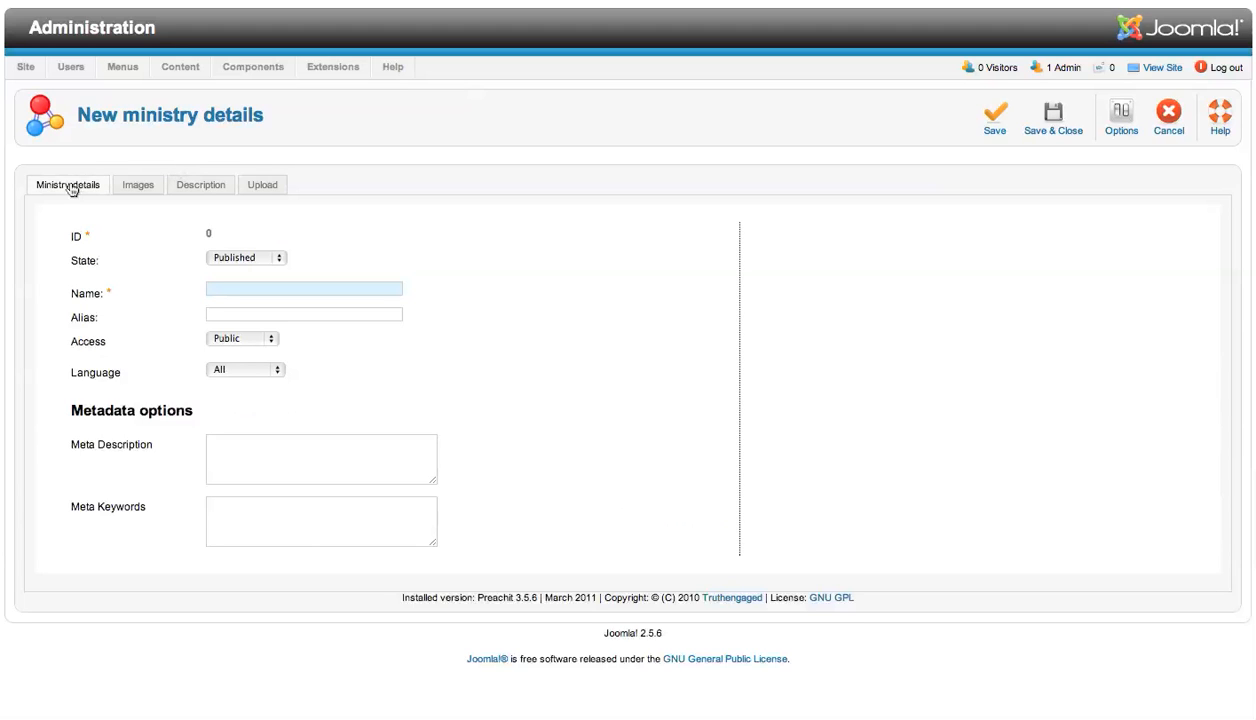
{"action": "left_click", "coordinate": [235, 287]}
{"action": "type", "text": "Sample Church"}
Enter the meta description "Sample Church is located in Syracuse, NY." and the meta keywords "syracuse, ny, bible, christian,".
{"action": "left_click", "coordinate": [229, 449]}
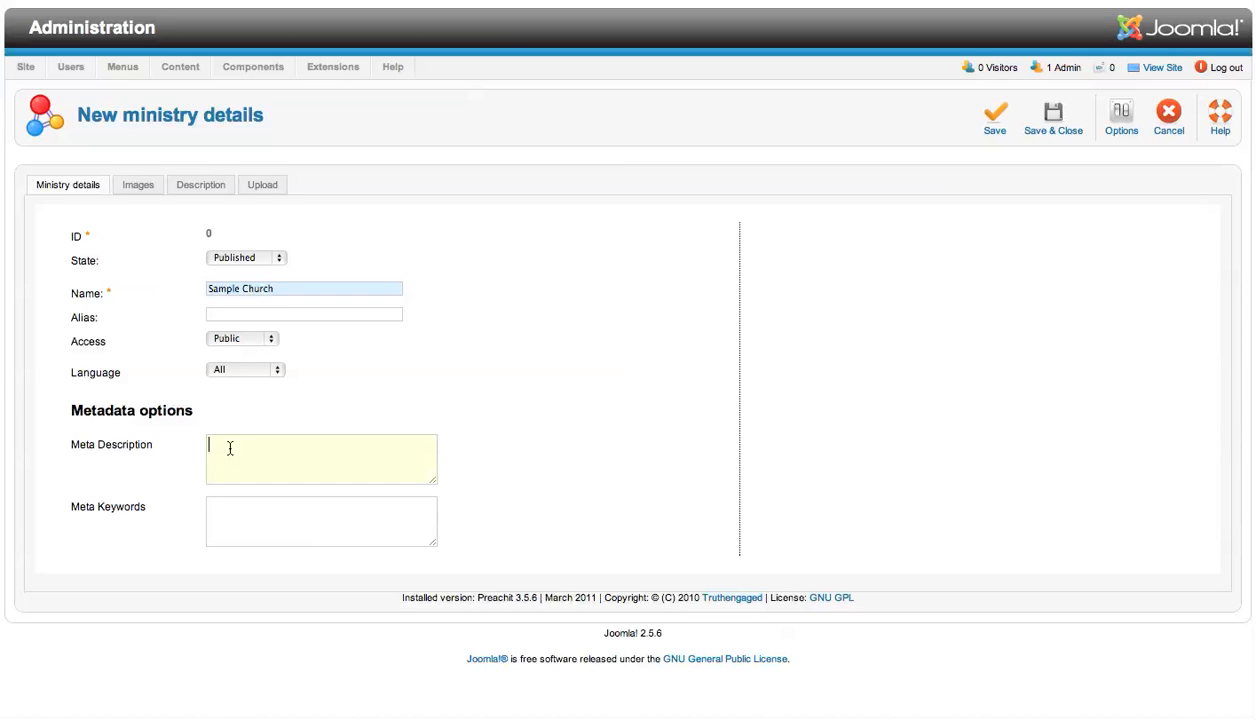
{"action": "type", "text": "Sample Church is located in "}
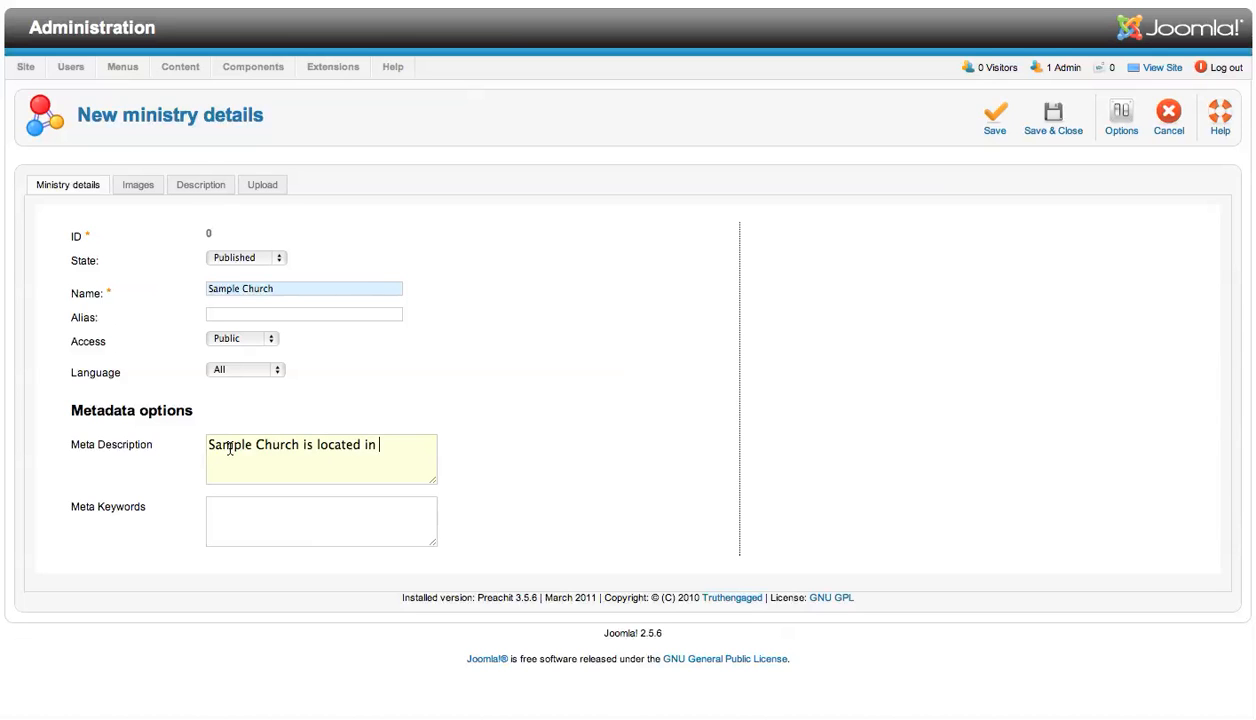
{"action": "type", "text": "Syracuse, NY."}
{"action": "left_click", "coordinate": [260, 513]}
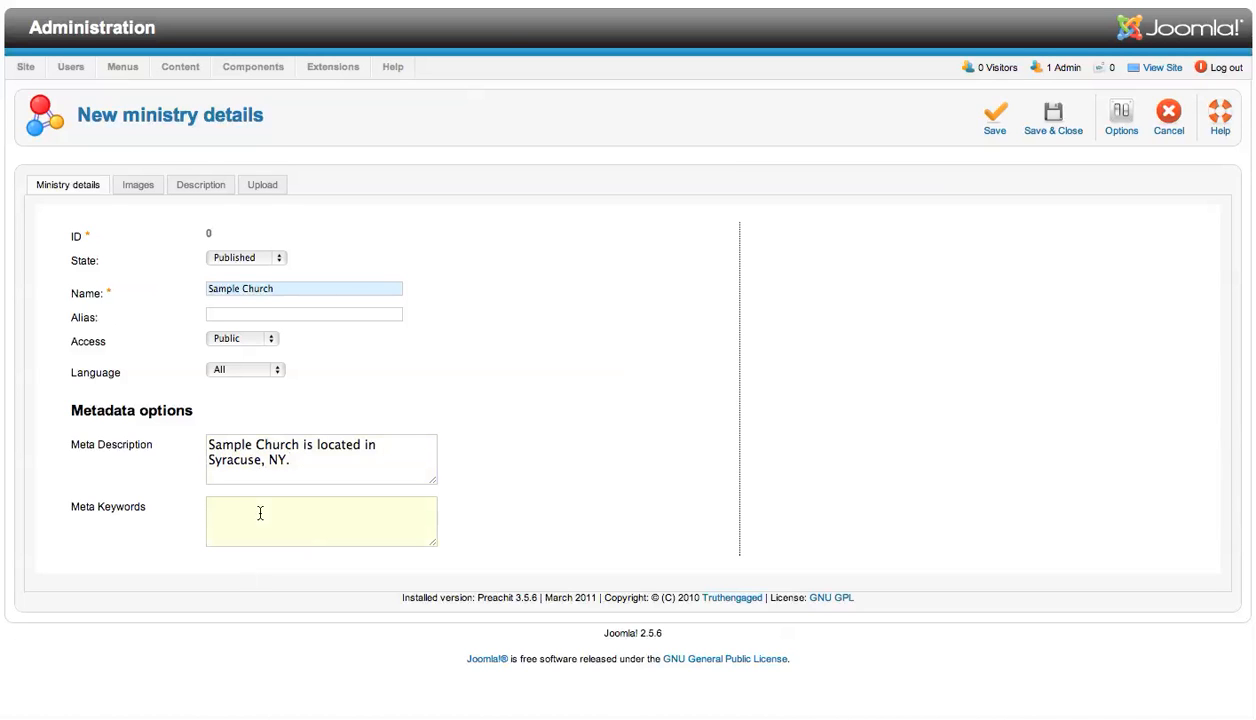
{"action": "type", "text": "sy"}
{"action": "type", "text": "racuse, ny, bible, "}
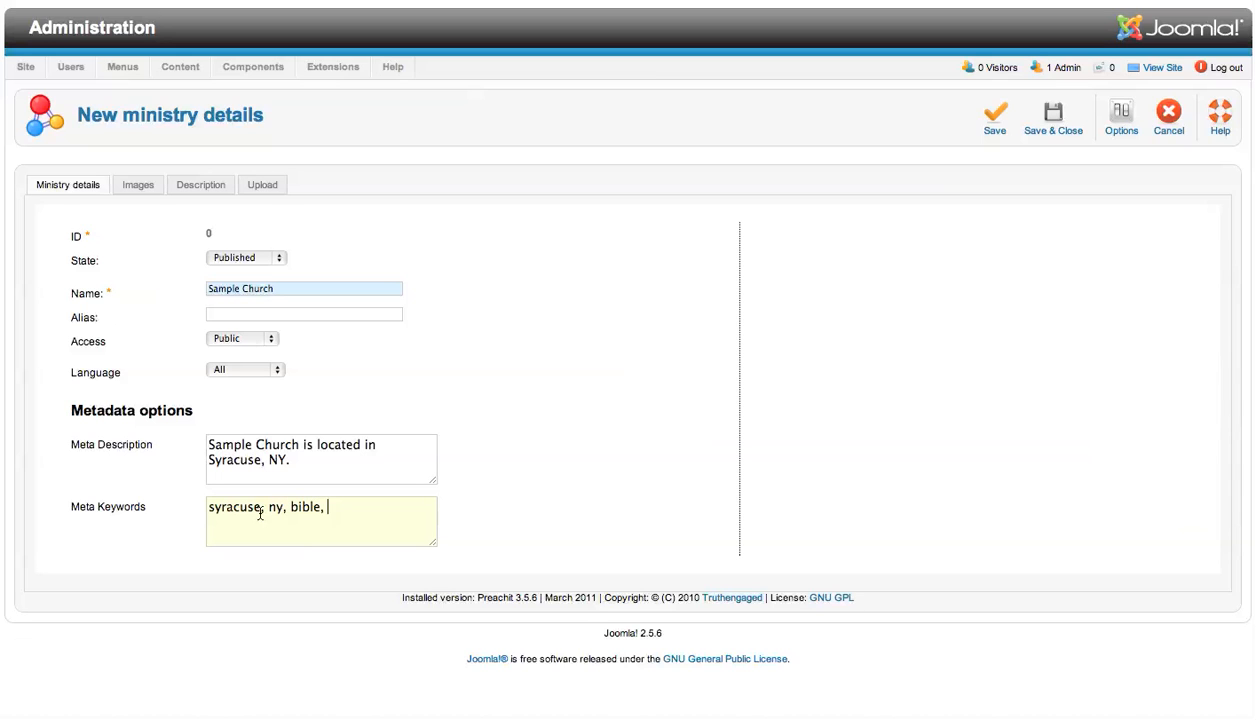
{"action": "type", "text": "chrisi"}
{"action": "type", "text": "ian,"}
Review the ministry's image, description and upload options, and save and close the ministry record.
{"action": "left_click", "coordinate": [132, 185]}
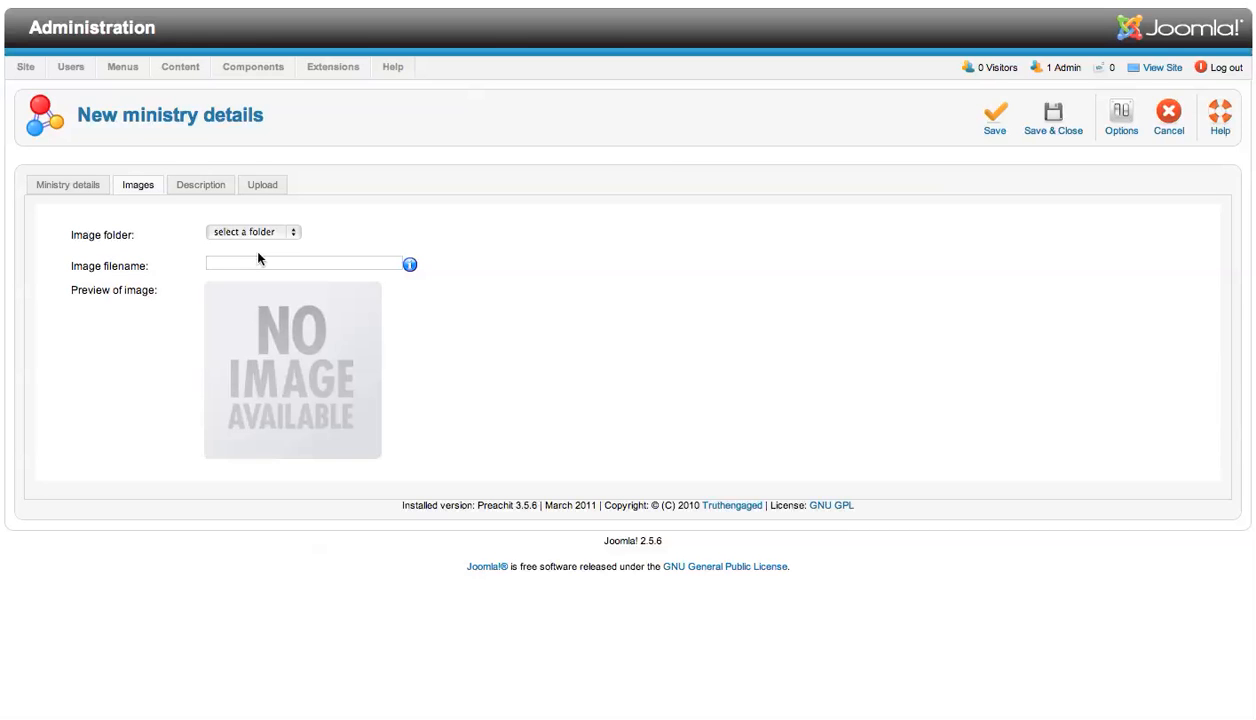
{"action": "left_click", "coordinate": [201, 187]}
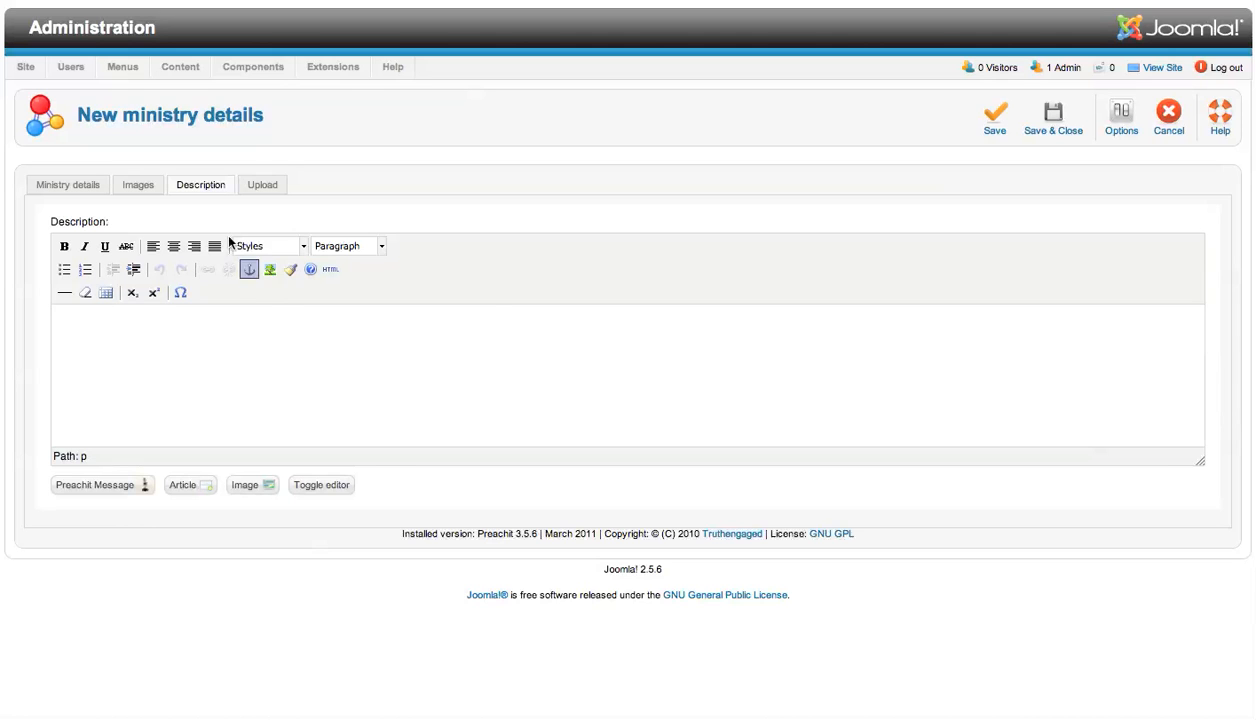
{"action": "left_click", "coordinate": [262, 188]}
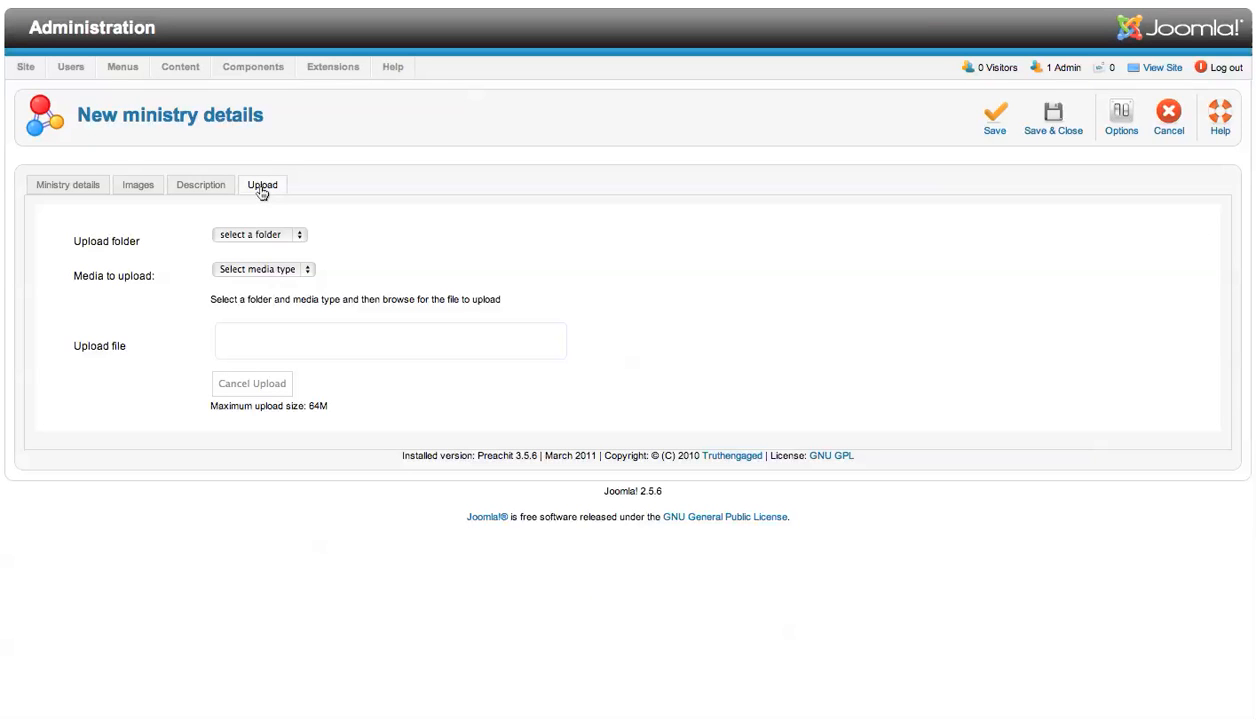
{"action": "left_click", "coordinate": [309, 269]}
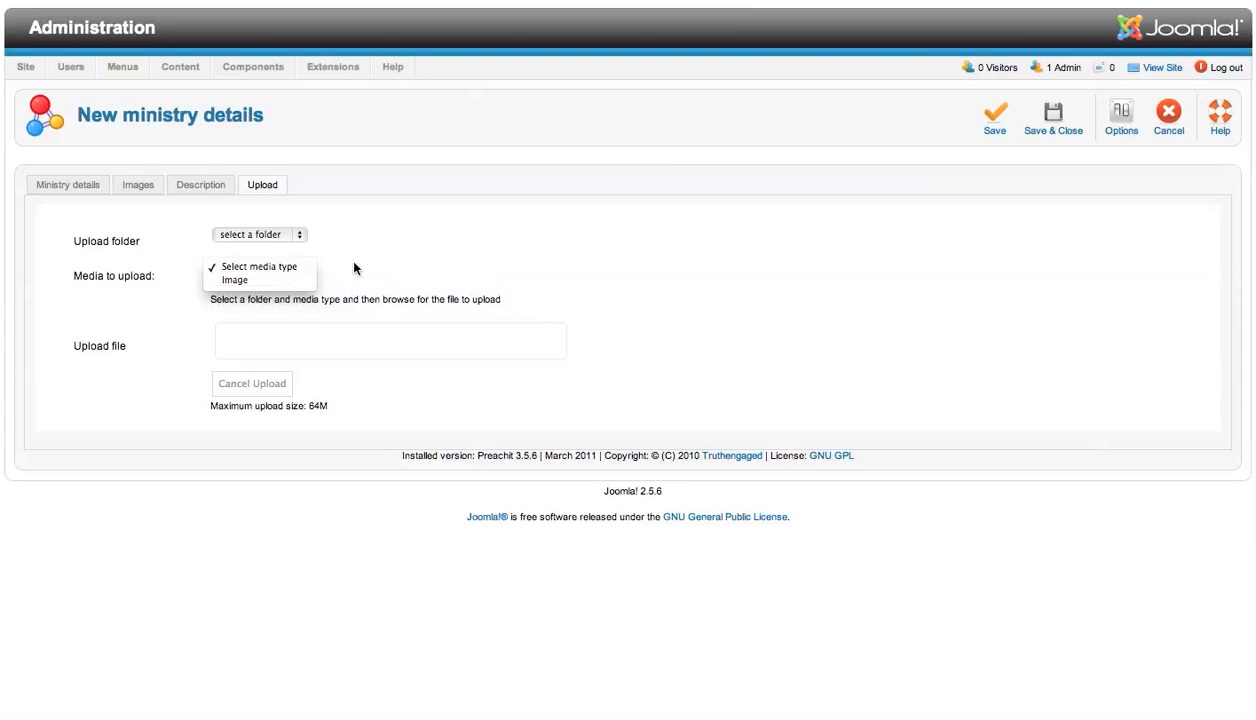
{"action": "left_click", "coordinate": [385, 270]}
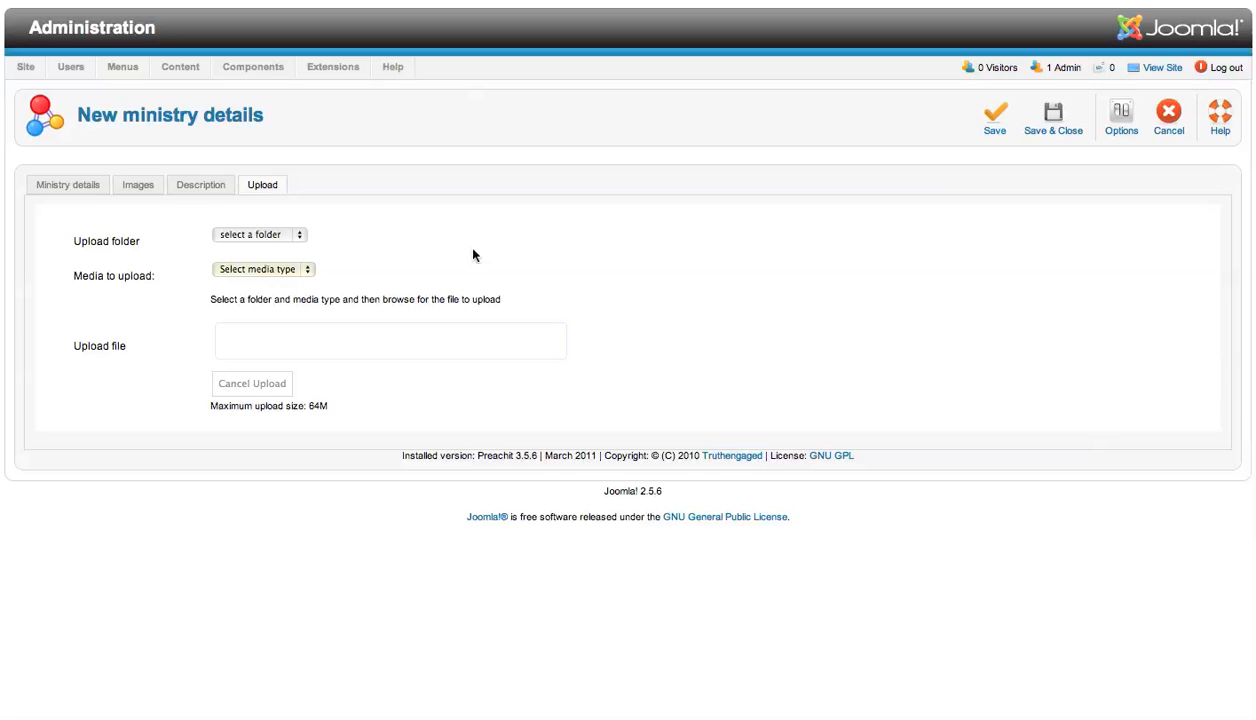
{"action": "left_click", "coordinate": [1053, 122]}
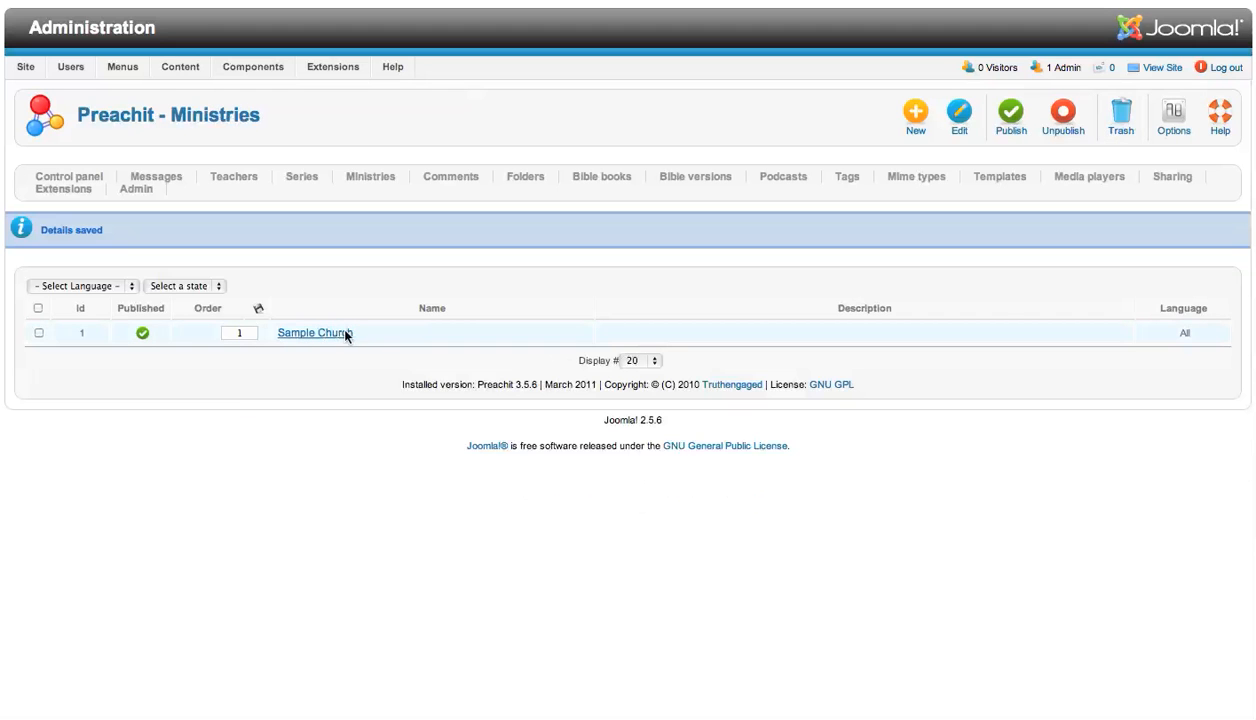
Create a new Preachit series with the state Published and the name "To Be Continued...".
{"action": "left_click", "coordinate": [301, 178]}
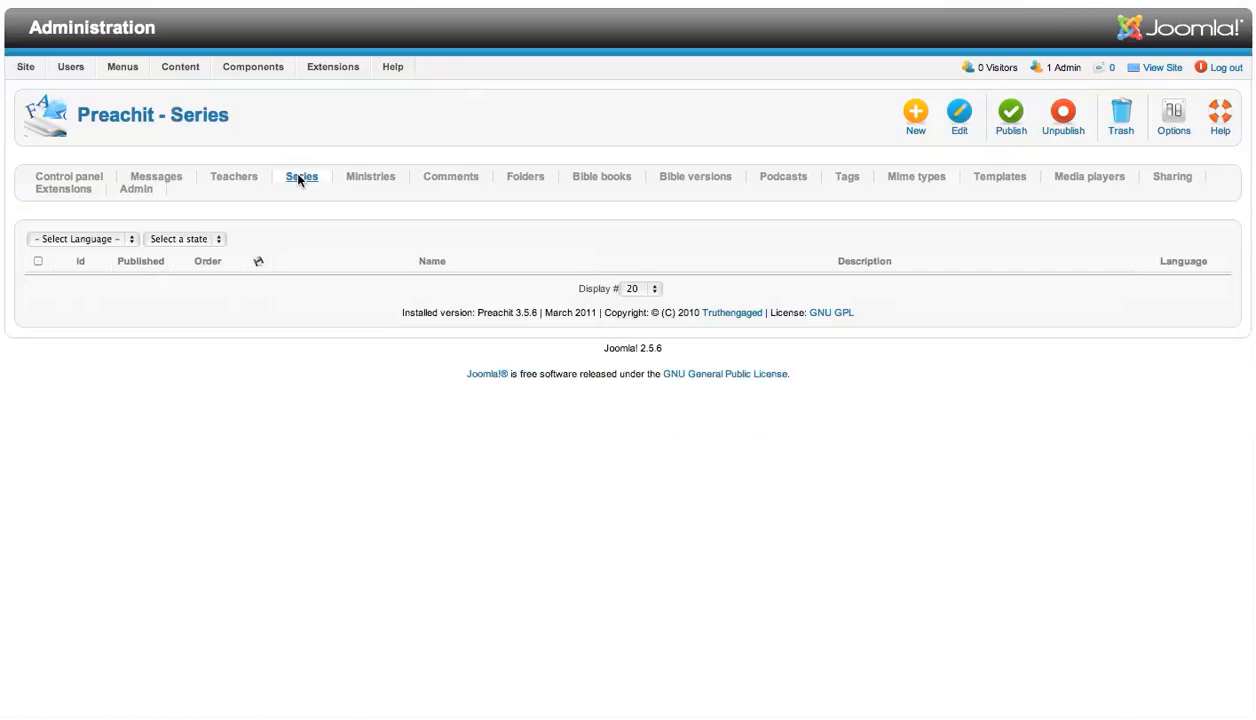
{"action": "left_click", "coordinate": [916, 113]}
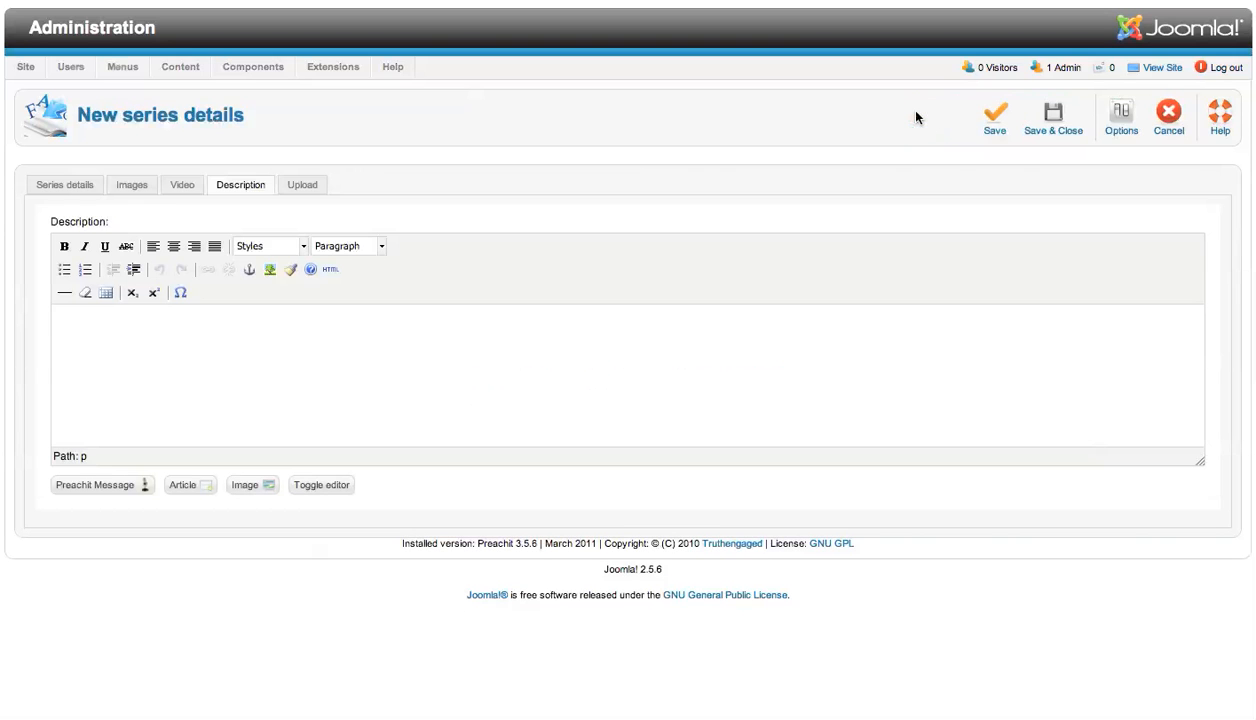
{"action": "left_click", "coordinate": [52, 184]}
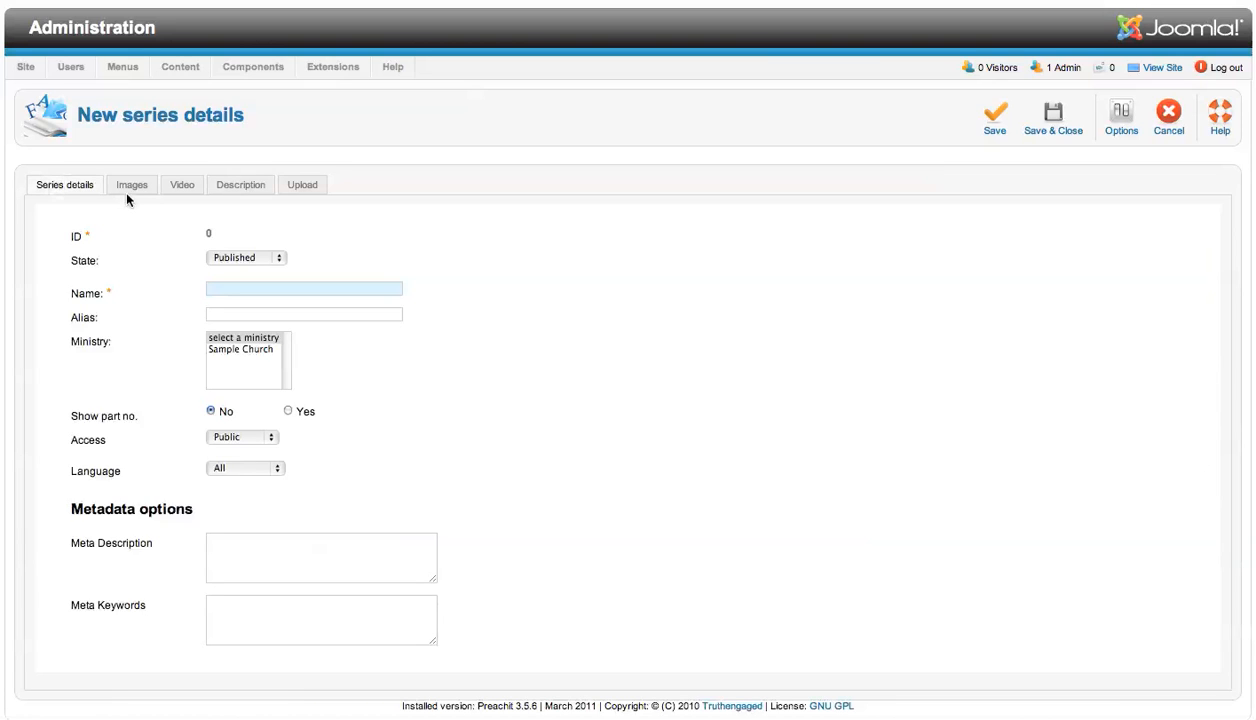
{"action": "left_click", "coordinate": [281, 262]}
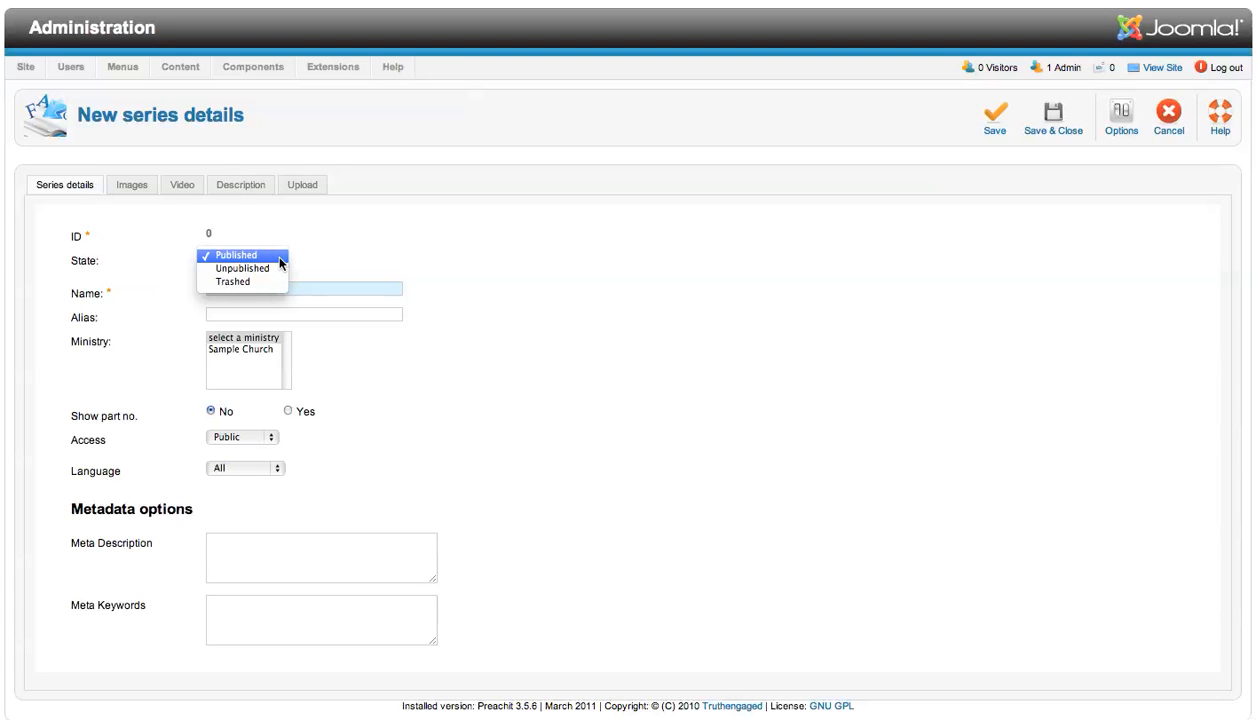
{"action": "left_click", "coordinate": [280, 258]}
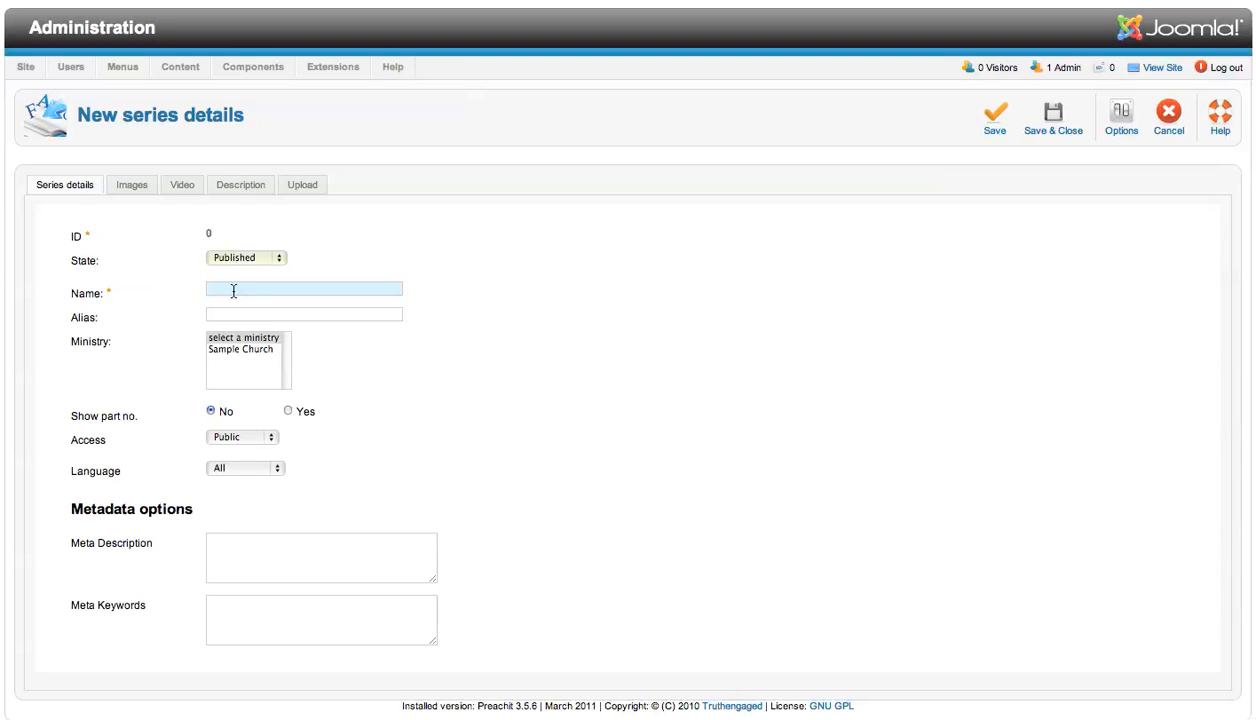
{"action": "type", "text": "T"}
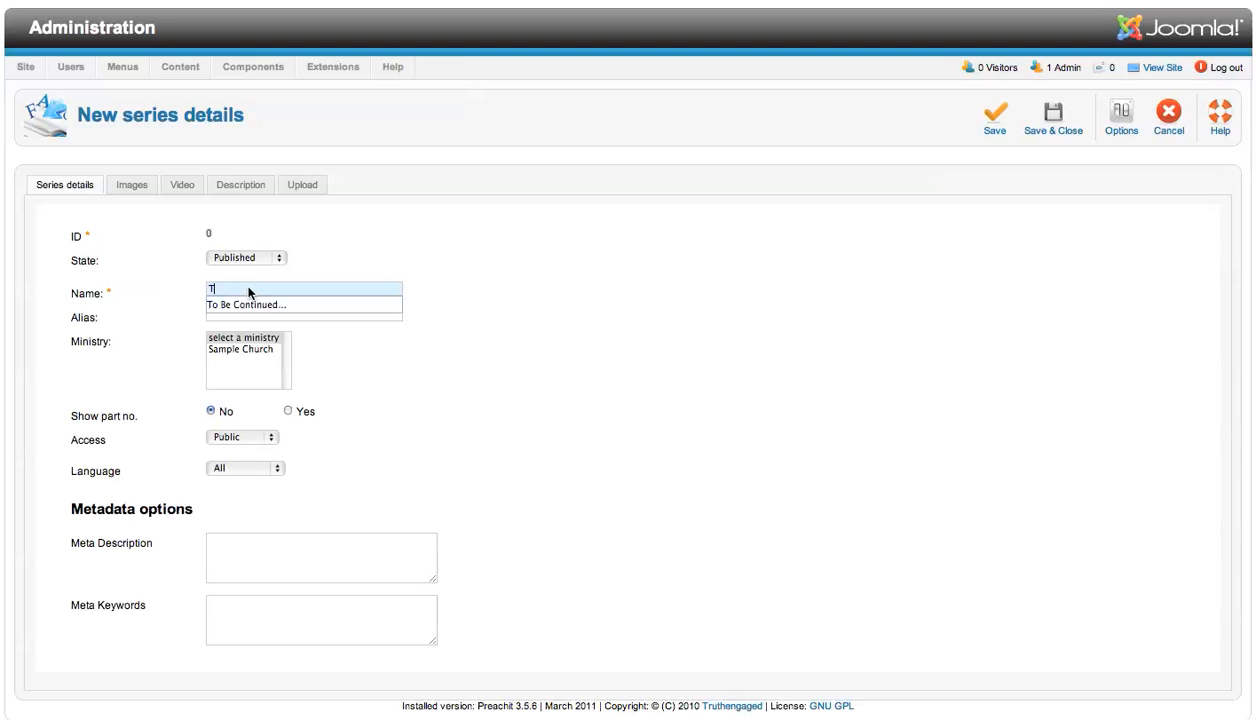
{"action": "left_click", "coordinate": [250, 304]}
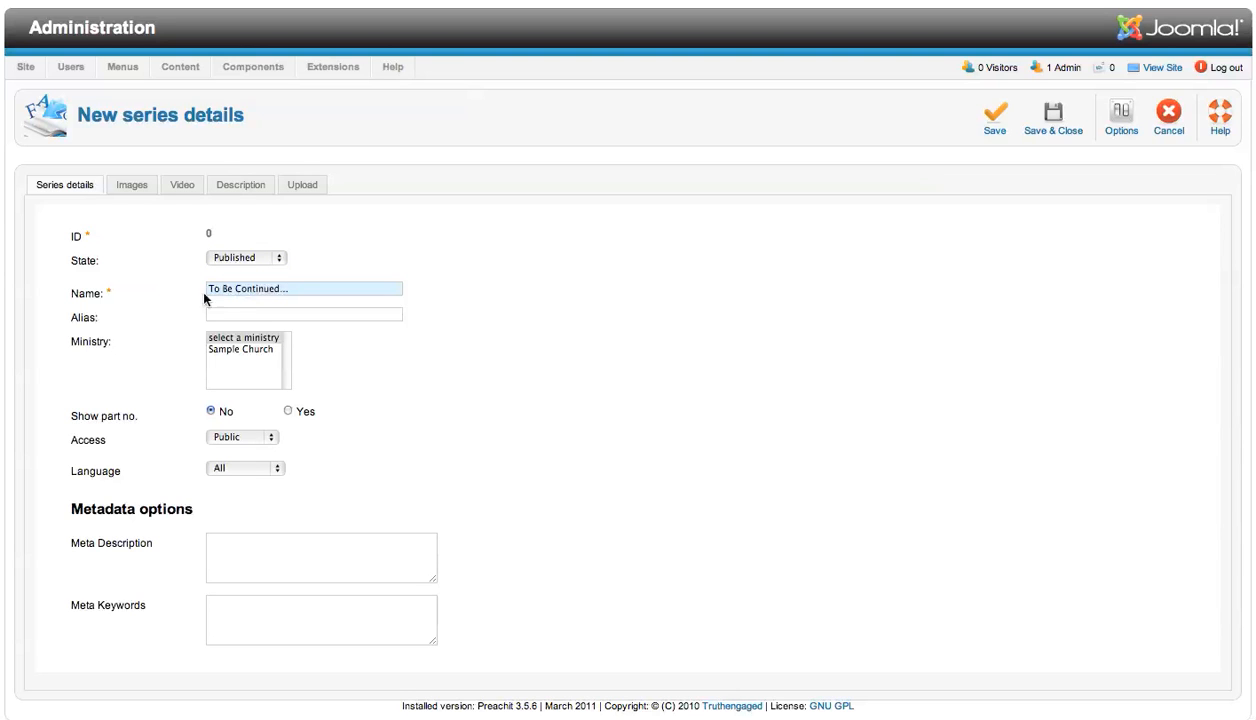
Assign the series to the Sample Church ministry, check its image settings, and save and close it.
{"action": "left_click", "coordinate": [228, 350]}
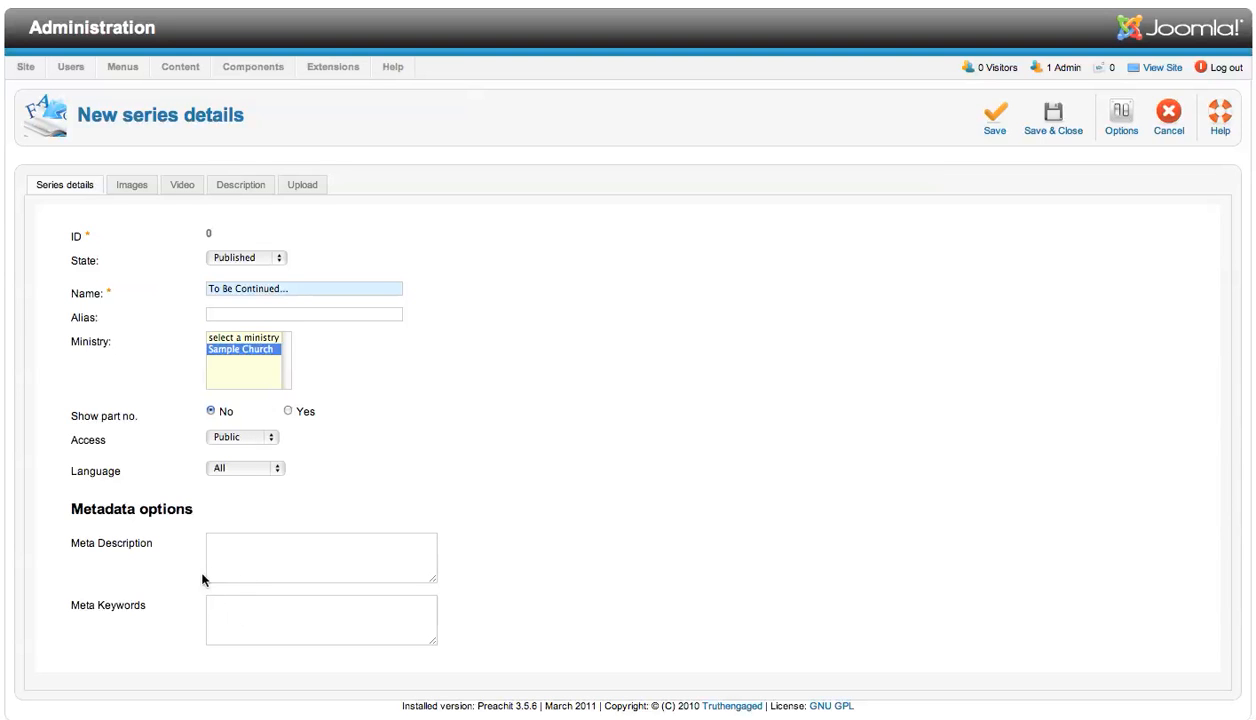
{"action": "left_click", "coordinate": [127, 190]}
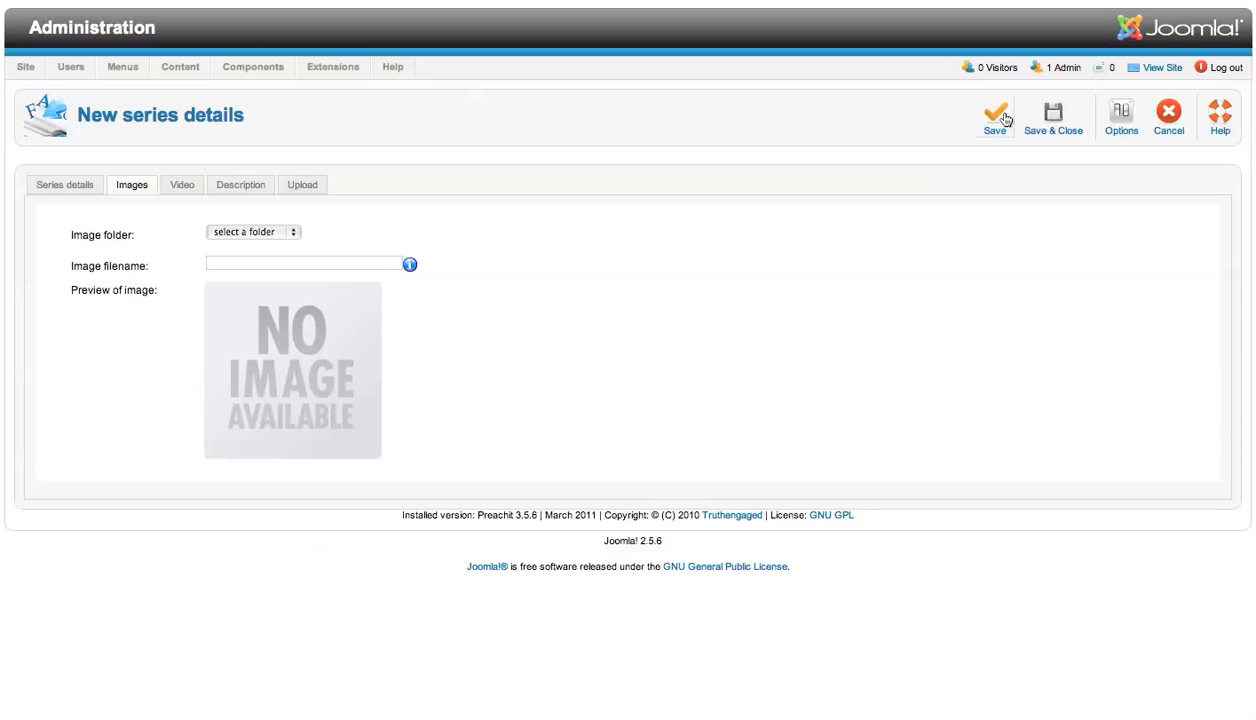
{"action": "left_click", "coordinate": [1058, 118]}
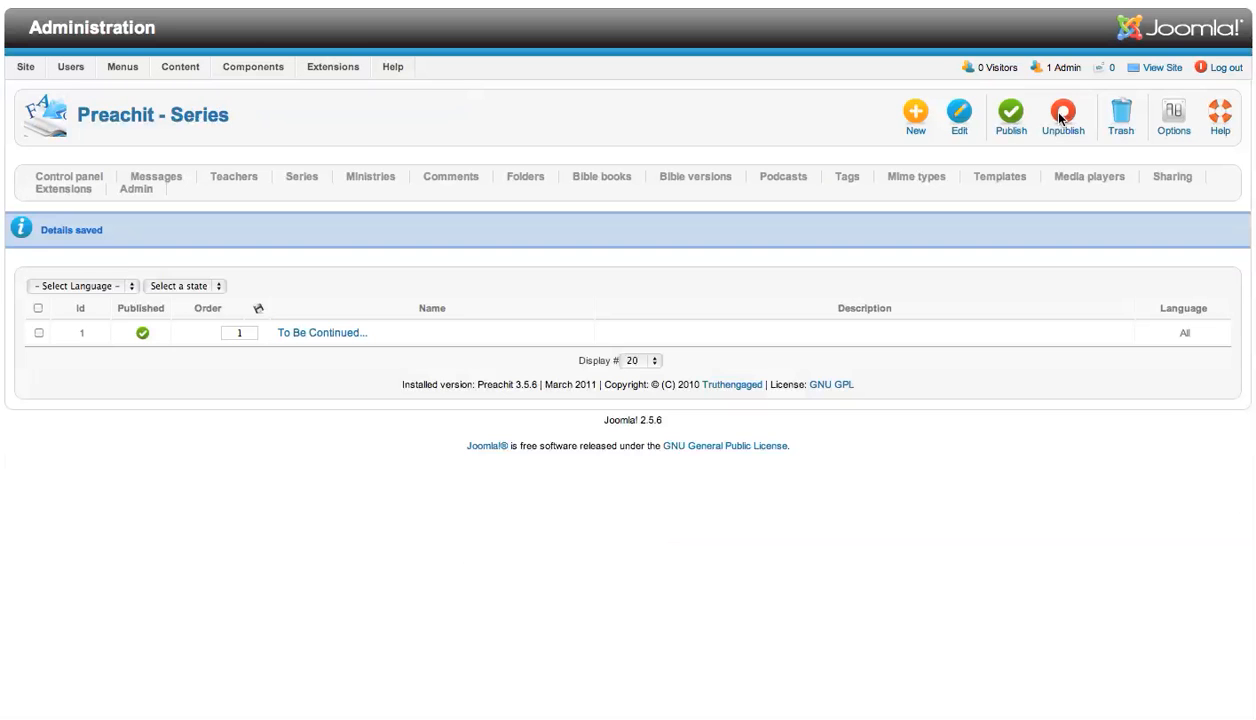
Switch to the eXtplorer file manager and open the series-images folder inside sermons.
{"action": "mouse_move", "coordinate": [263, 70]}
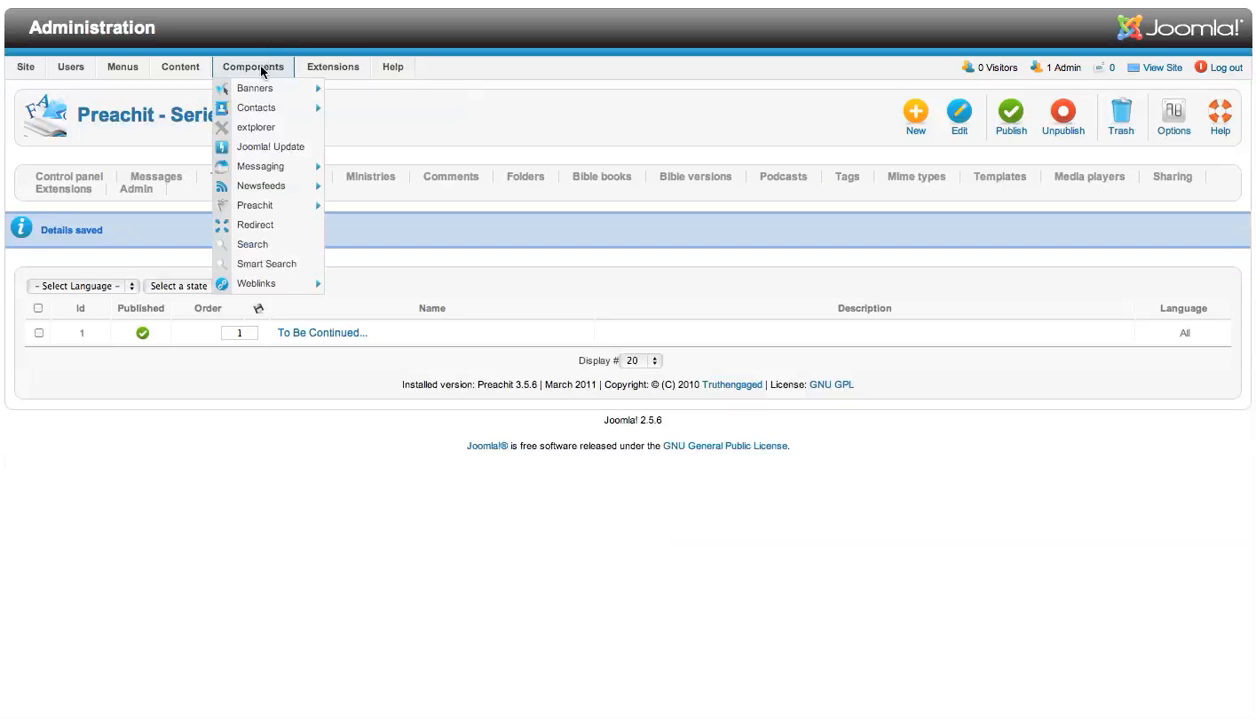
{"action": "left_click", "coordinate": [258, 124]}
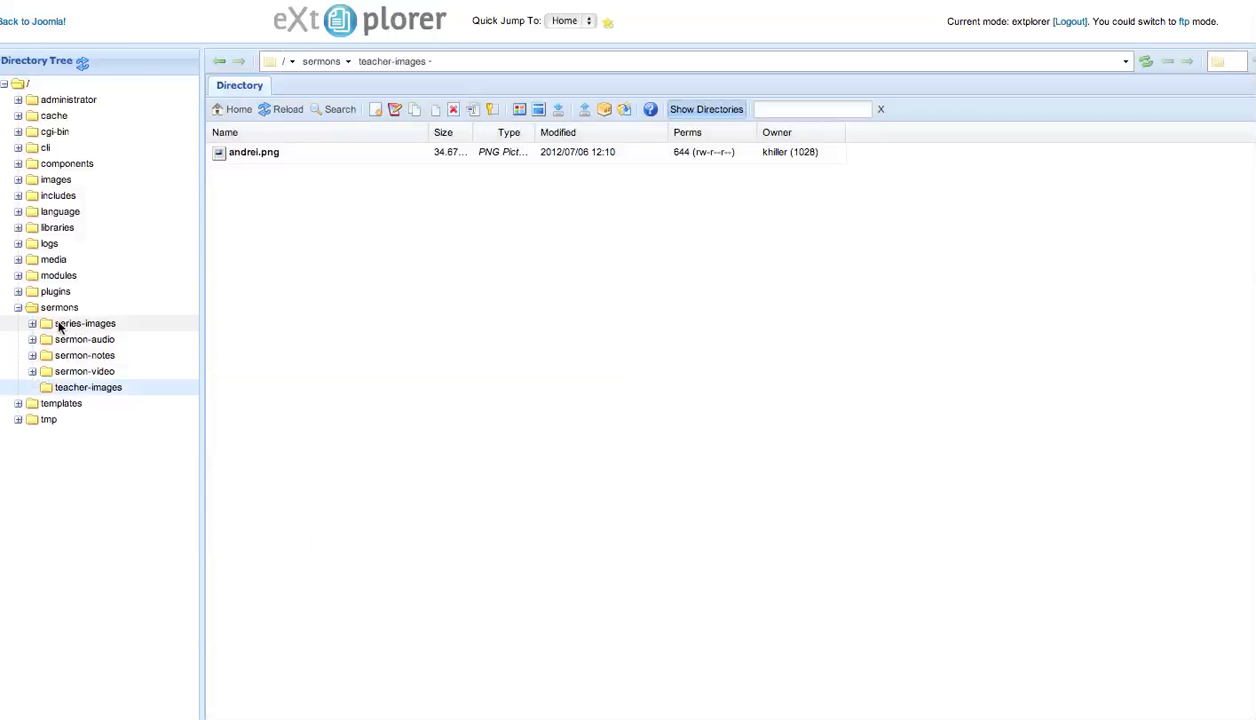
{"action": "left_click", "coordinate": [67, 327]}
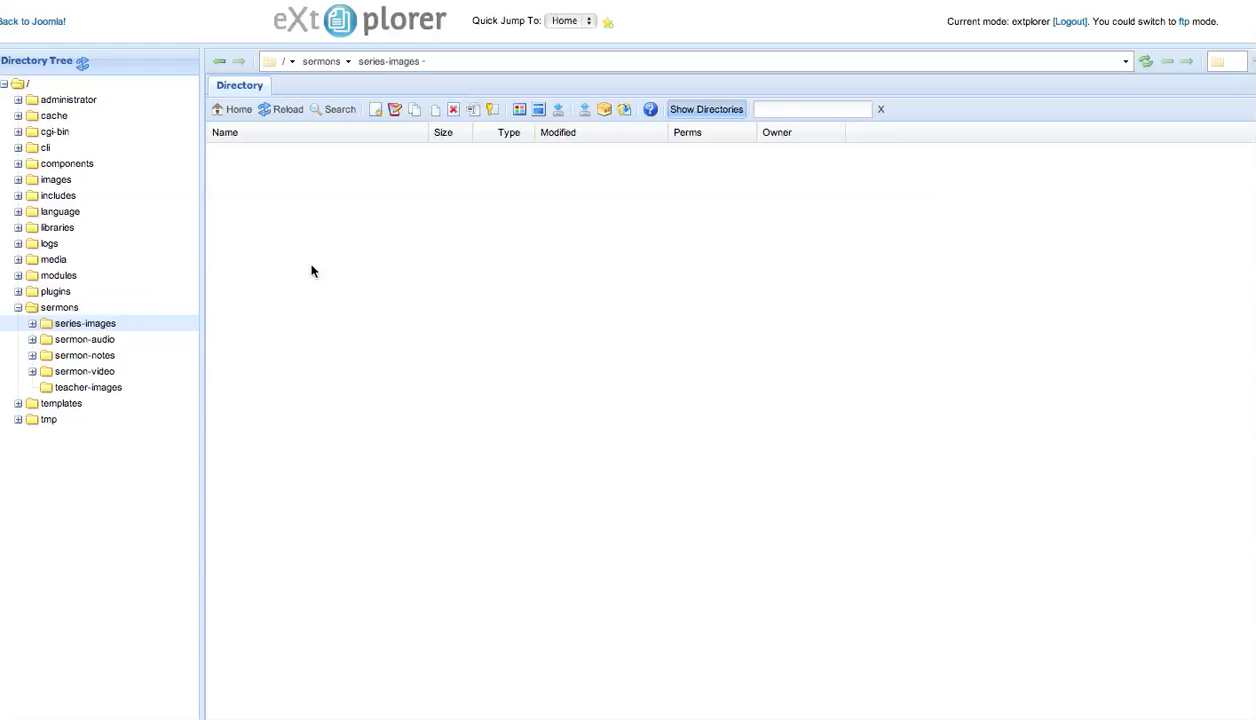
Upload to-be-continued-500.jpg from the desktop's series-images folder into the server's series-images folder.
{"action": "left_click", "coordinate": [585, 109]}
{"action": "left_click", "coordinate": [717, 307]}
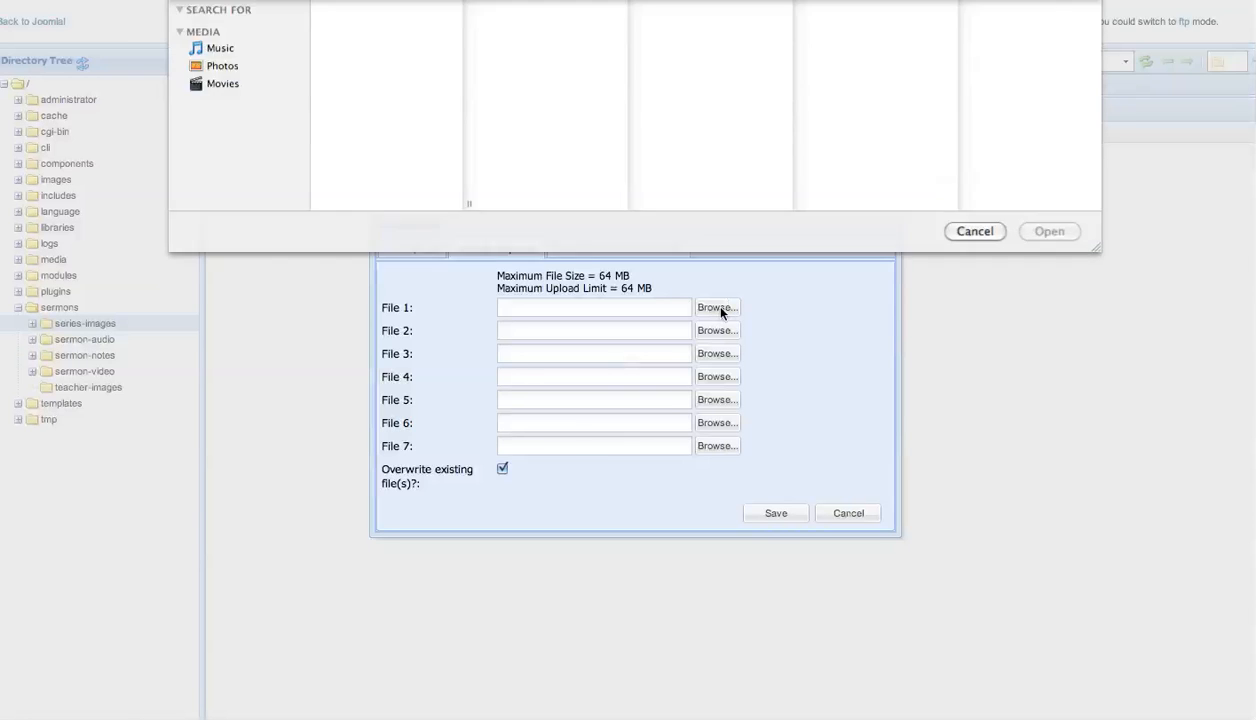
{"action": "left_click", "coordinate": [343, 25]}
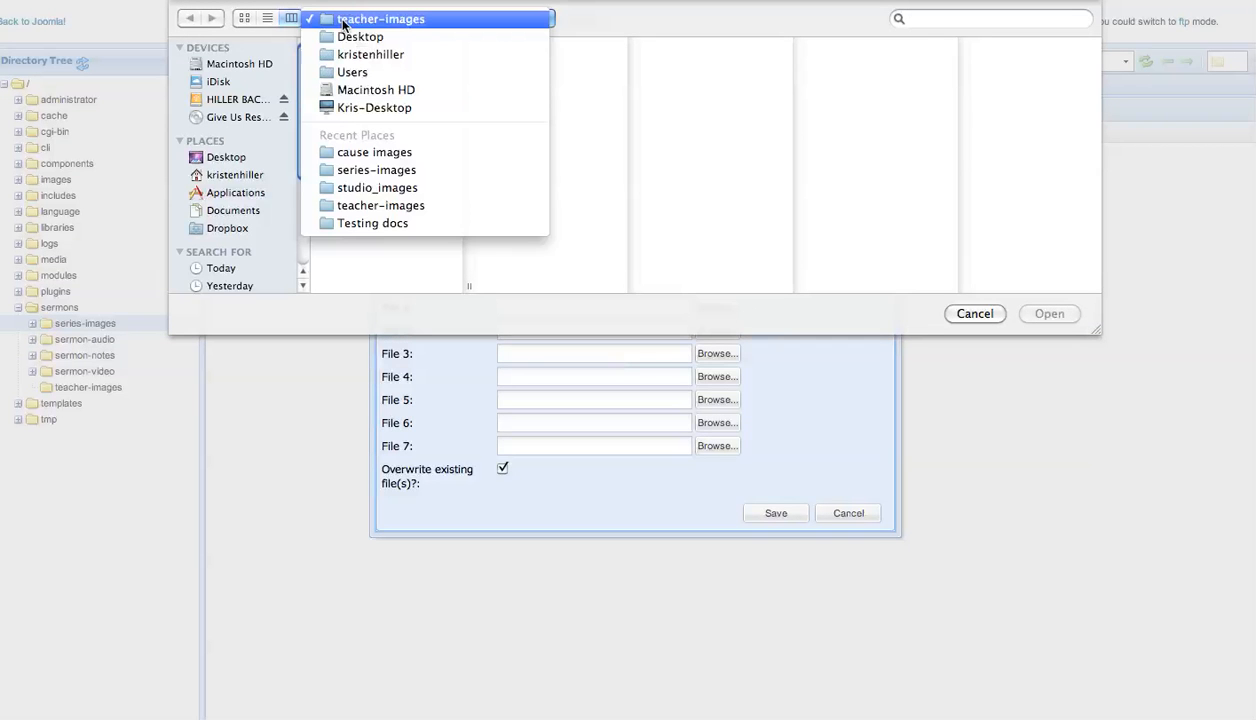
{"action": "left_click", "coordinate": [343, 39]}
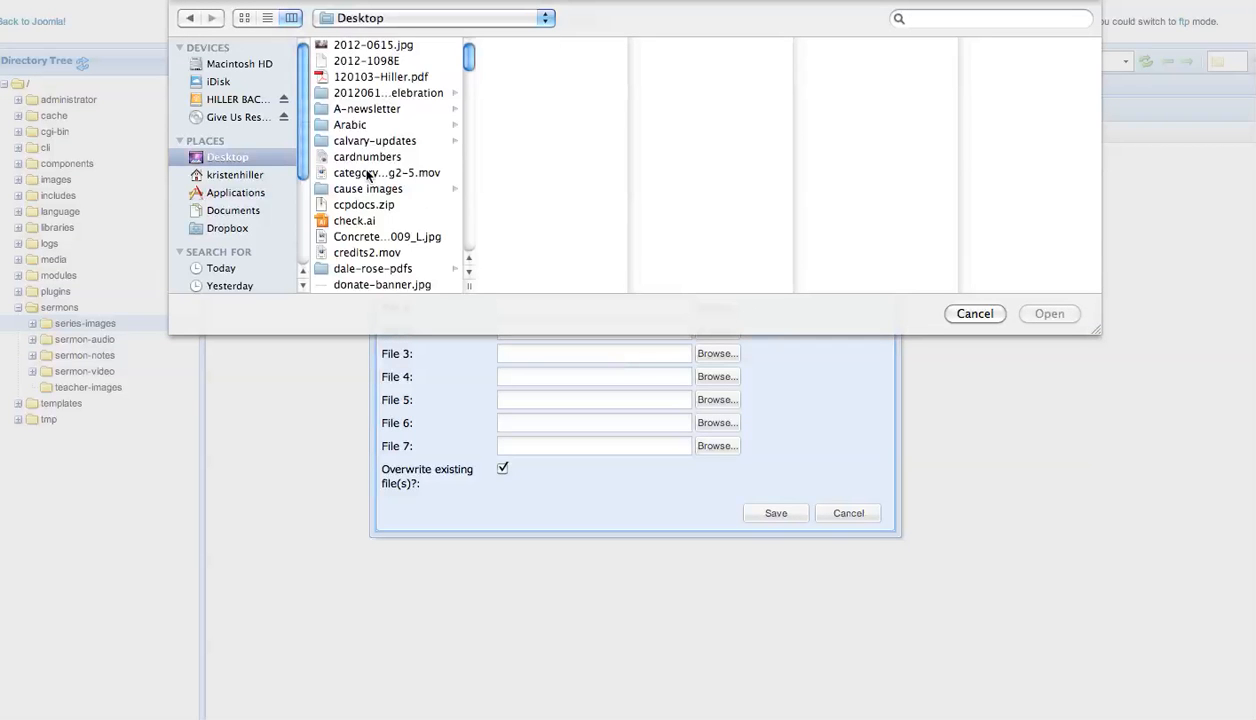
{"action": "scroll", "coordinate": [362, 172], "scroll_direction": "down", "scroll_amount": 15}
{"action": "scroll", "coordinate": [367, 175], "scroll_direction": "down", "scroll_amount": 15}
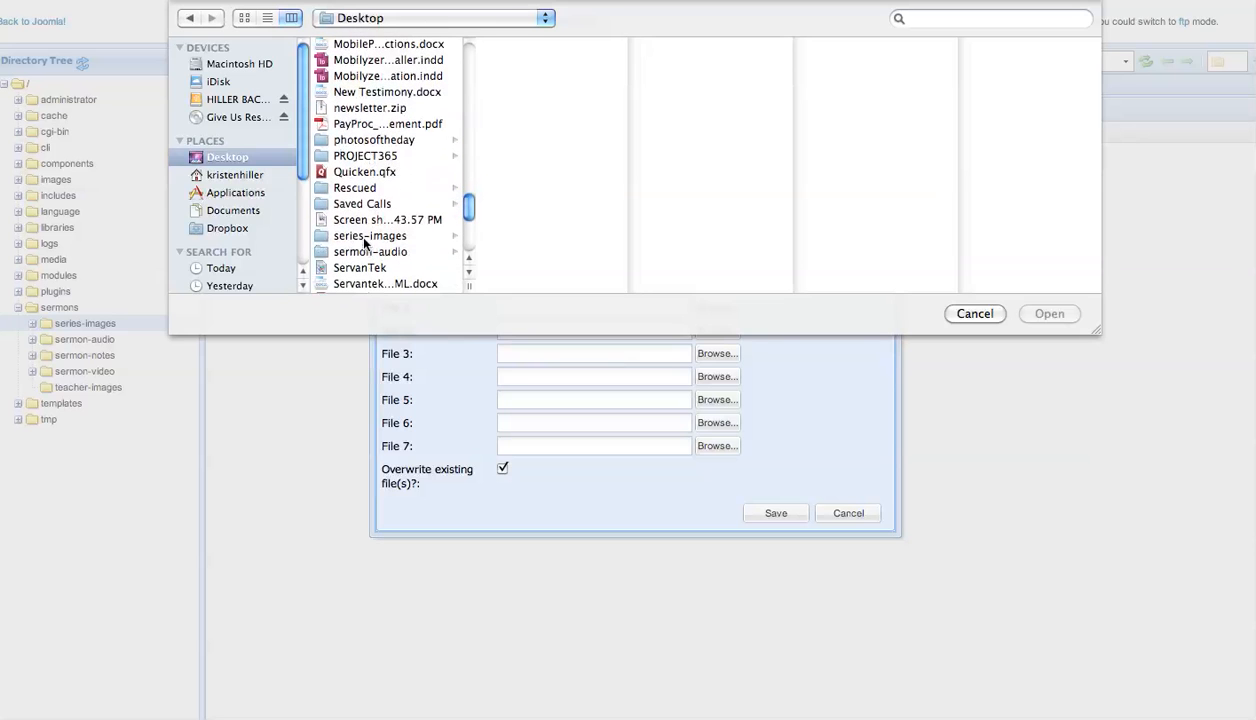
{"action": "left_click", "coordinate": [358, 235]}
{"action": "left_click", "coordinate": [520, 45]}
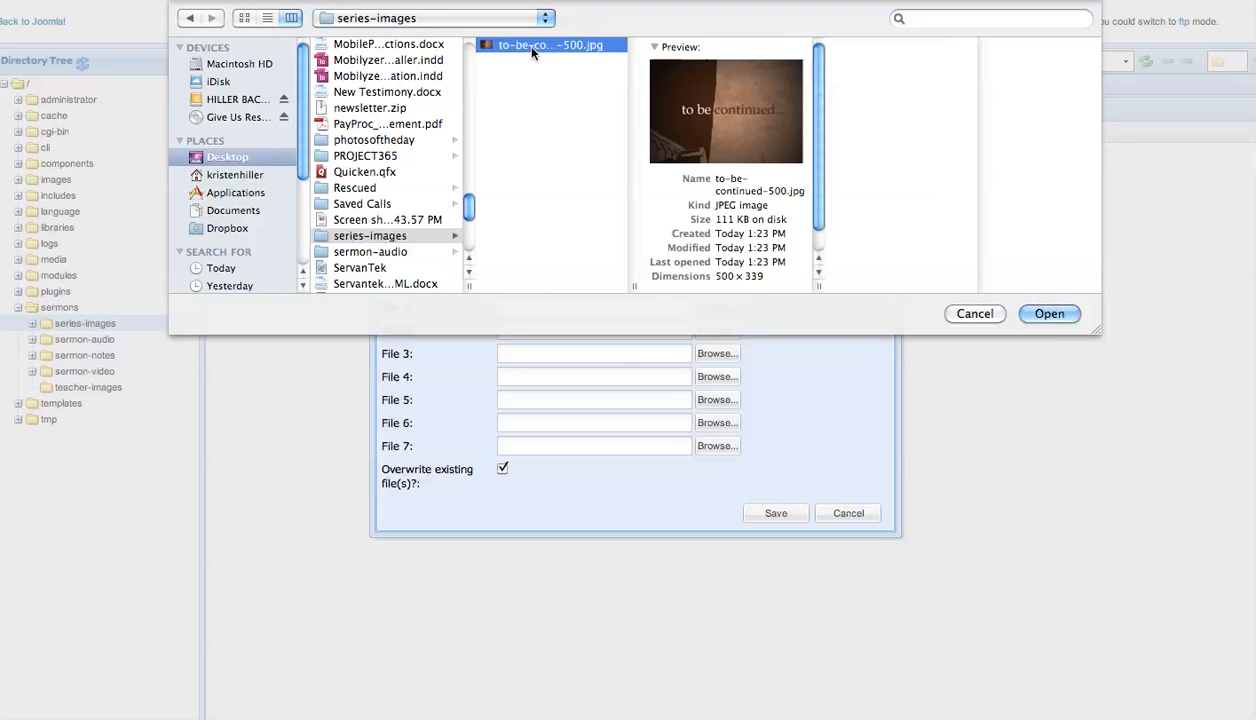
{"action": "left_click", "coordinate": [1040, 315]}
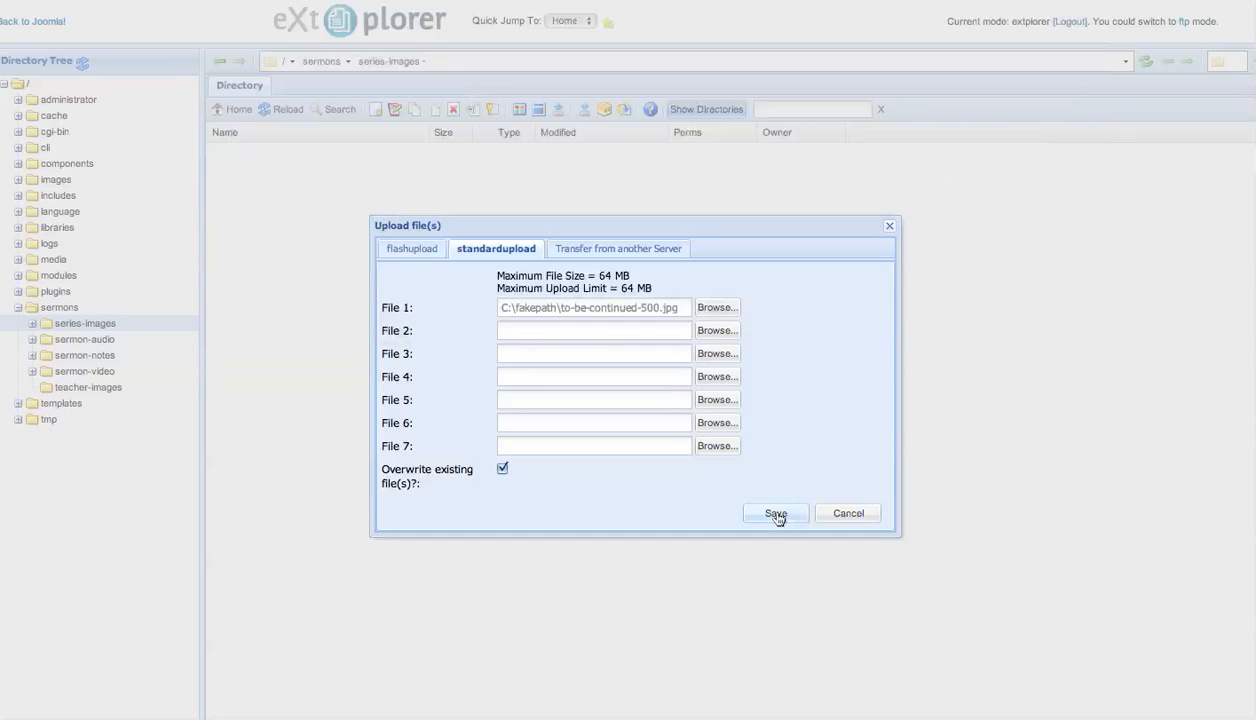
{"action": "left_click", "coordinate": [776, 513]}
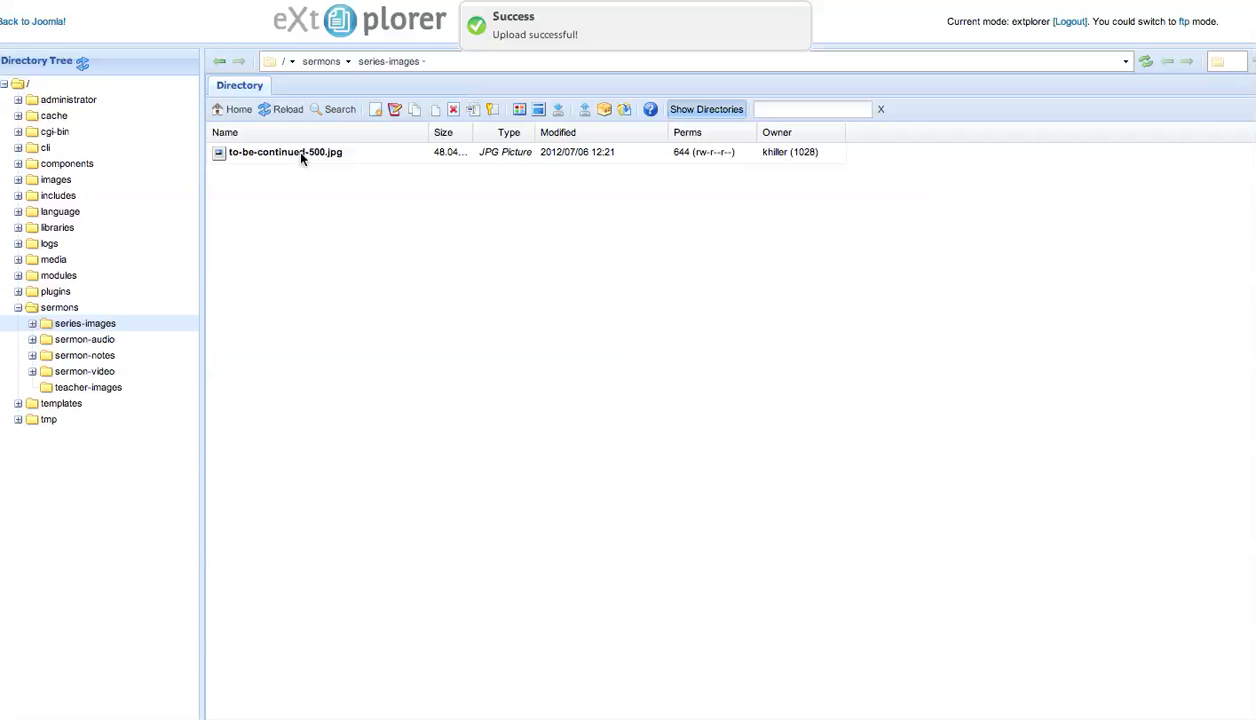
Return to the Joomla administration and open the "To Be Continued..." series in Preachit for editing.
{"action": "left_click", "coordinate": [35, 21]}
{"action": "mouse_move", "coordinate": [329, 79]}
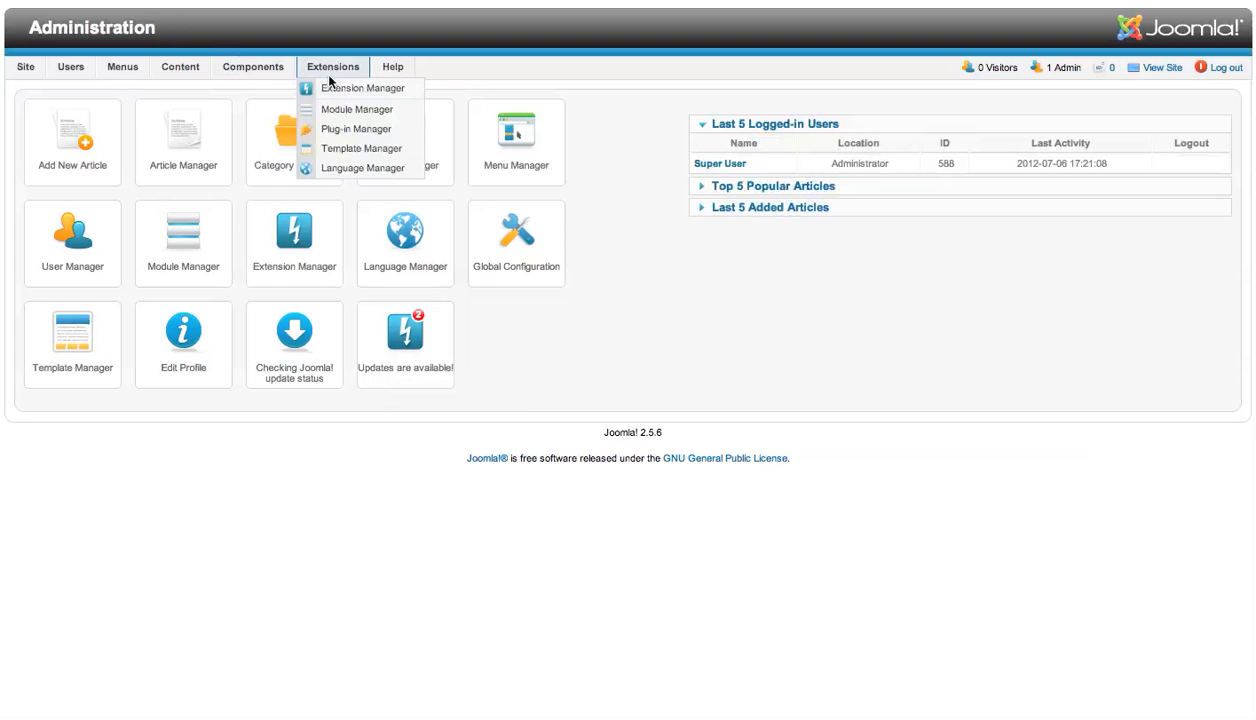
{"action": "mouse_move", "coordinate": [272, 72]}
{"action": "mouse_move", "coordinate": [297, 207]}
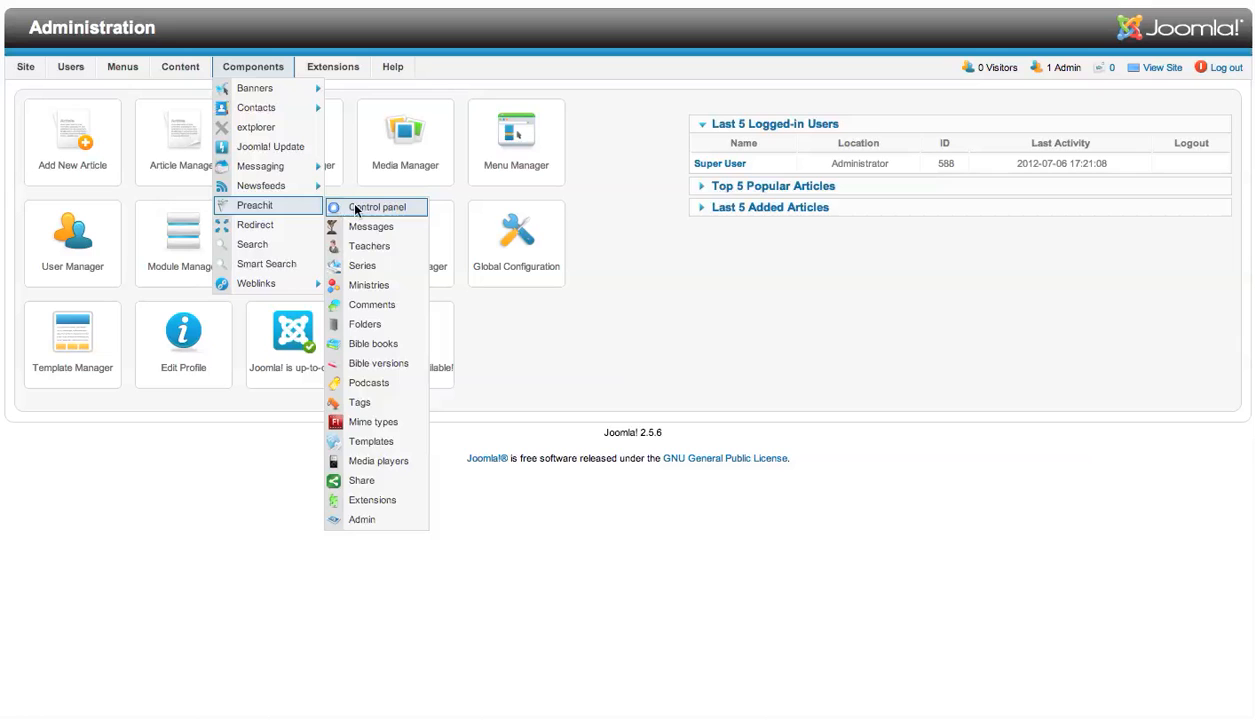
{"action": "left_click", "coordinate": [361, 266]}
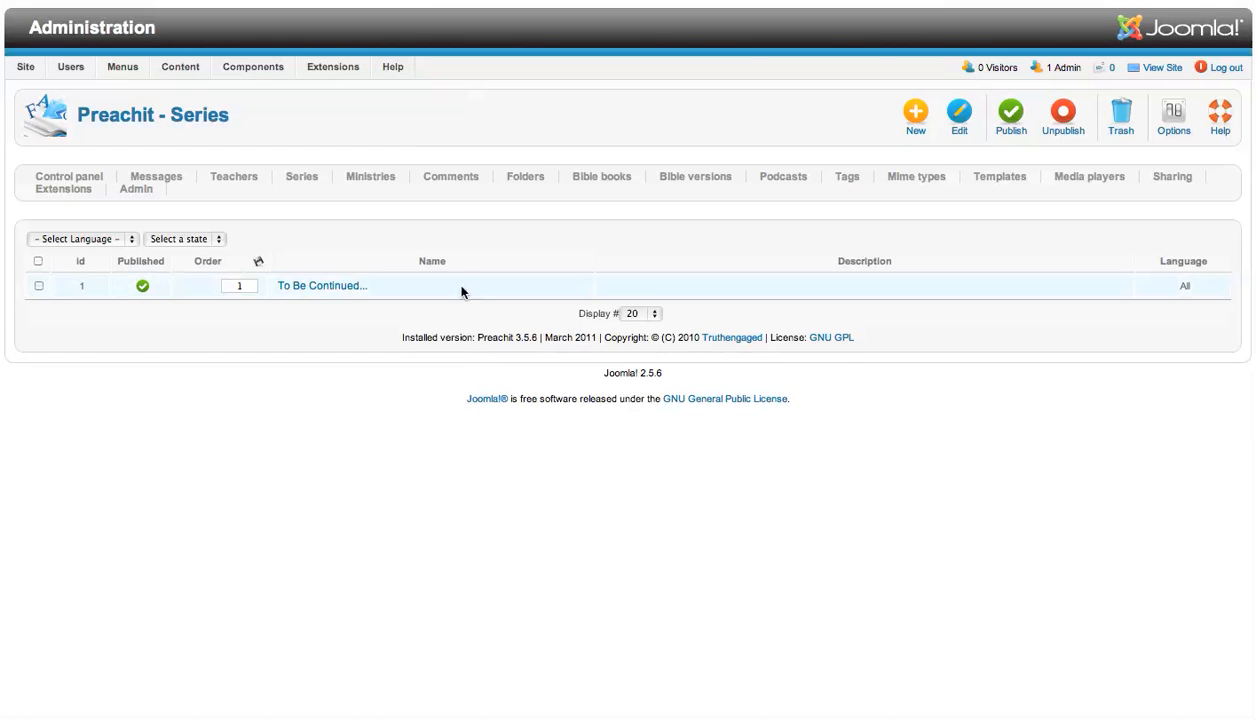
{"action": "left_click", "coordinate": [311, 288]}
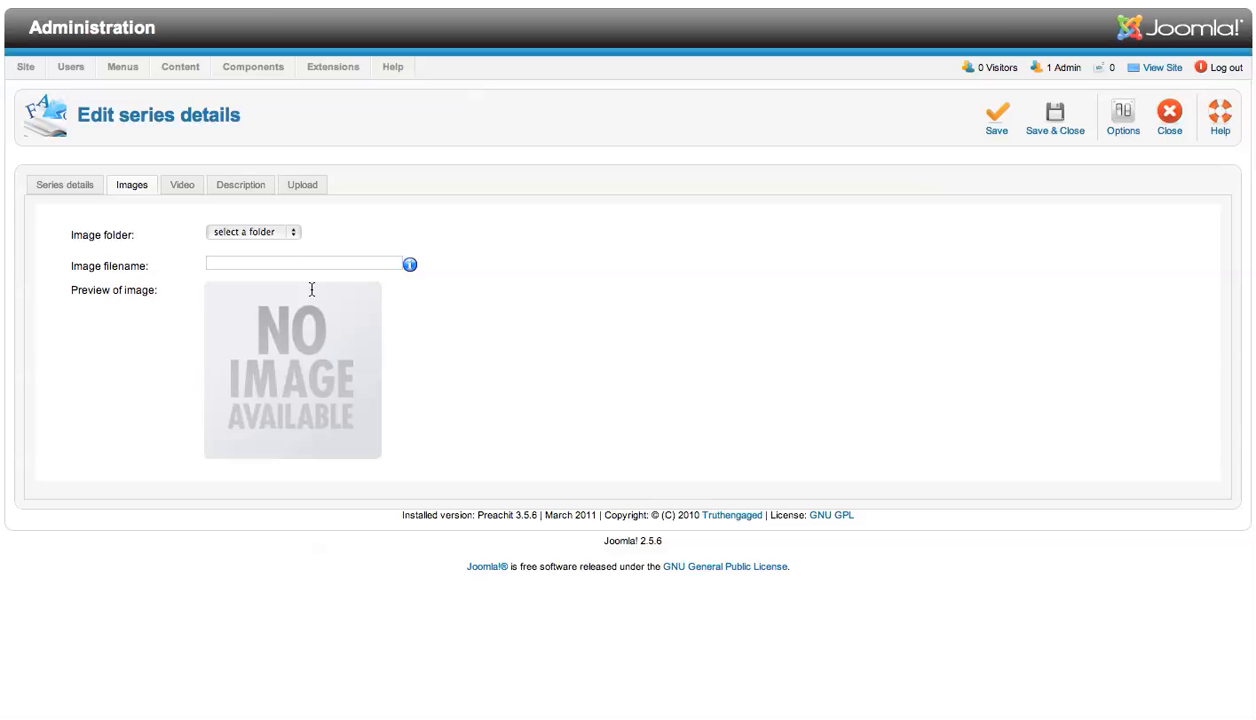
Set the series' image folder to series images and fill the image filename with the suggested to-be-continued4.jpg.
{"action": "left_click", "coordinate": [288, 231]}
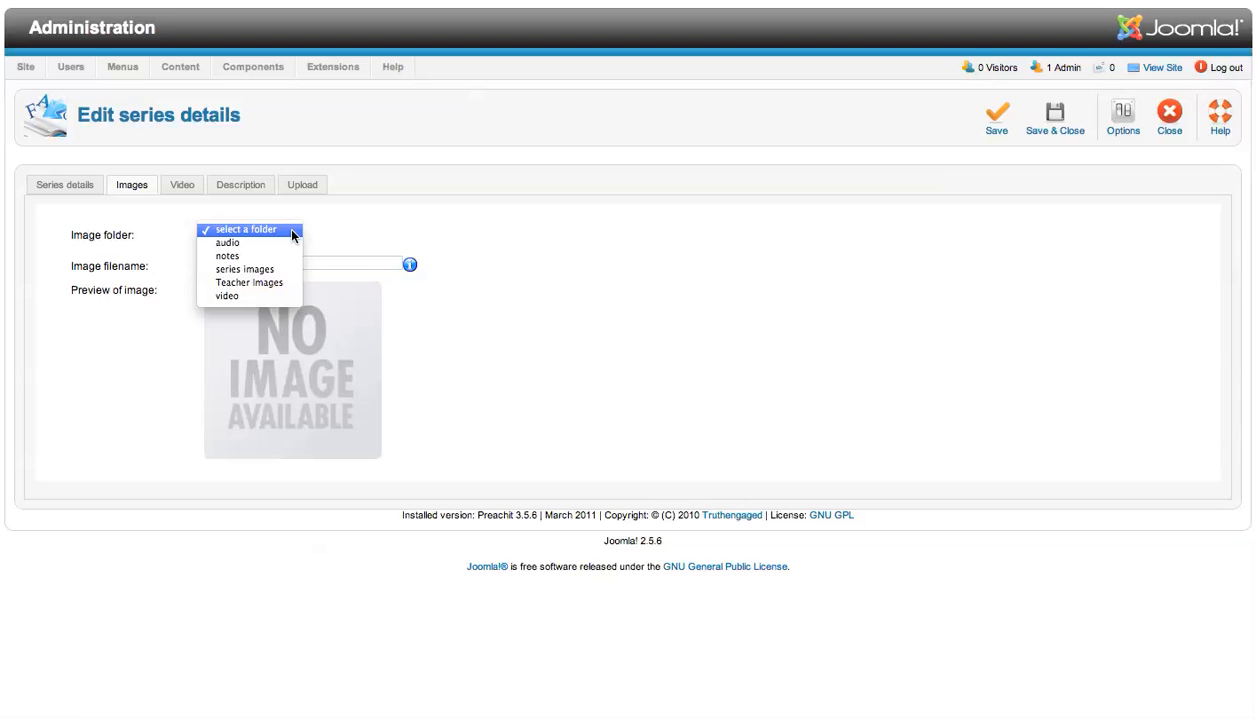
{"action": "left_click", "coordinate": [255, 271]}
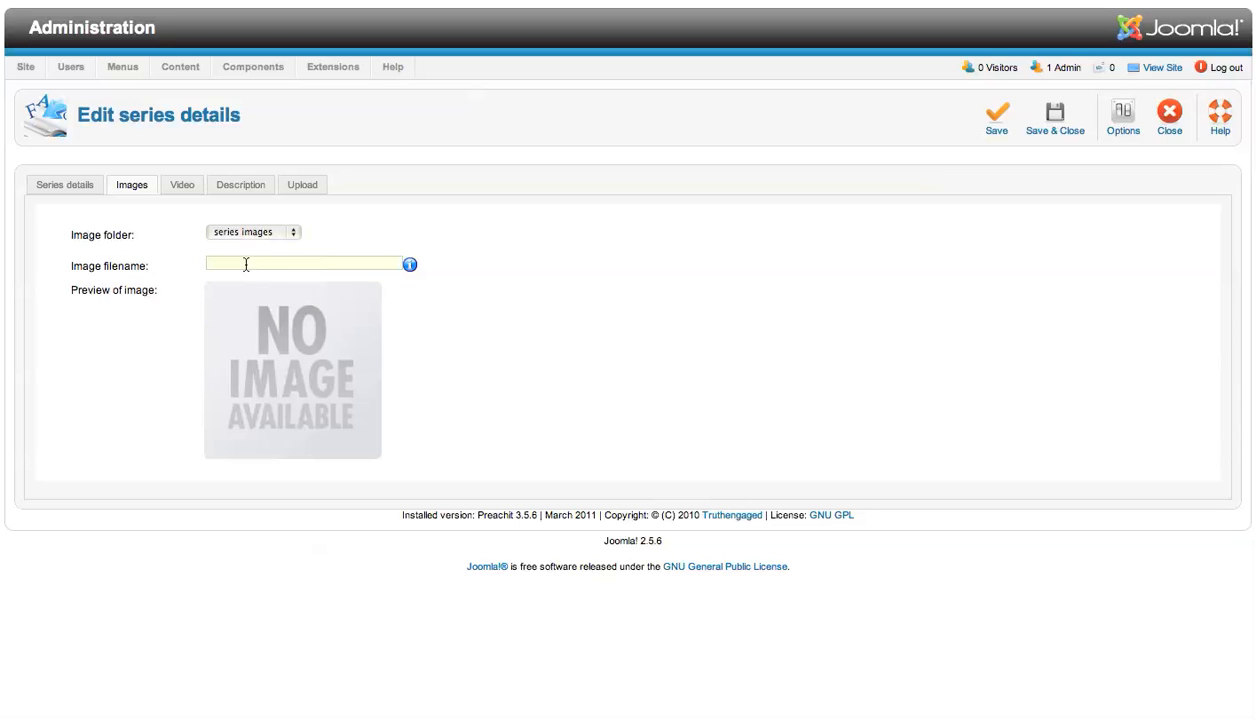
{"action": "type", "text": "t"}
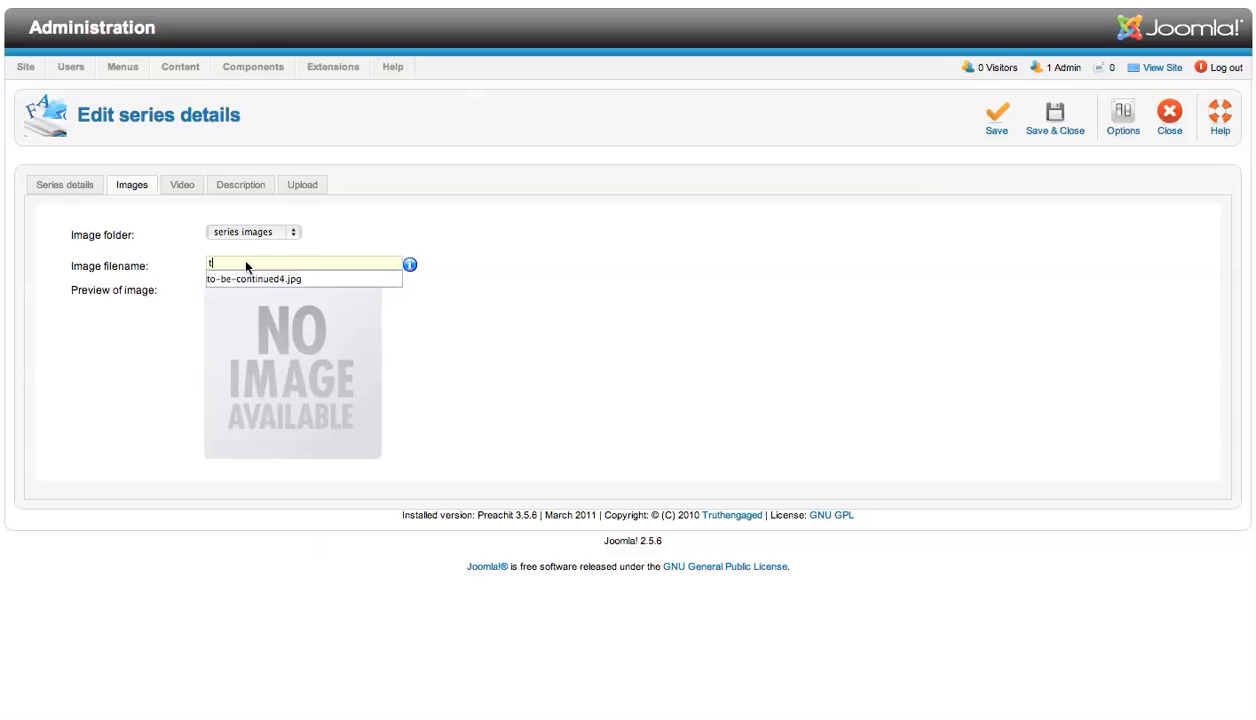
{"action": "type", "text": "o"}
{"action": "key", "text": "Down"}
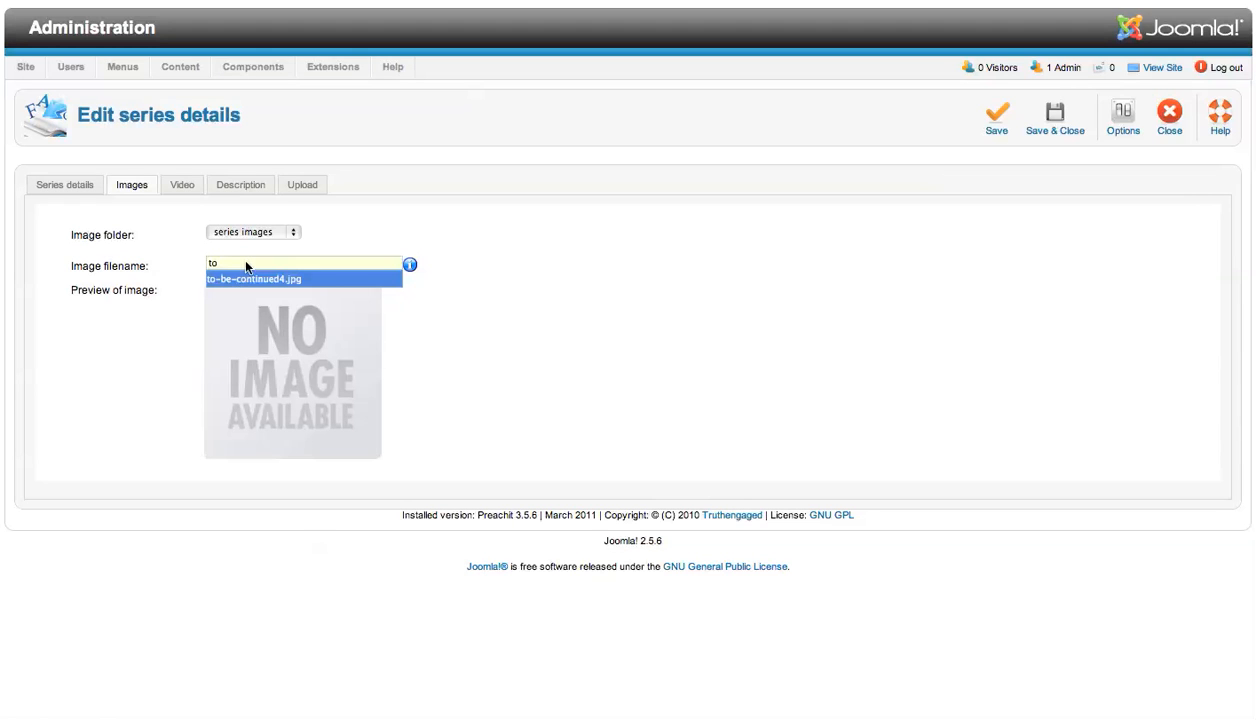
{"action": "key", "text": "Return"}
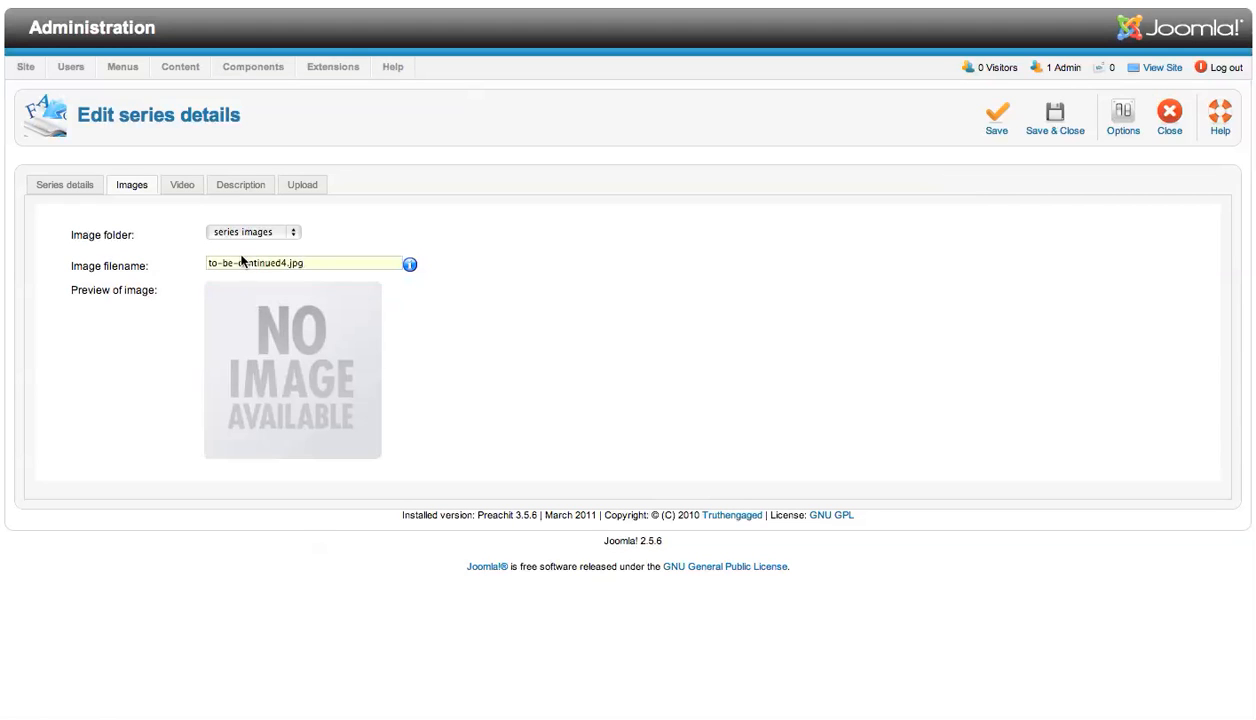
Correct the series' image filename to to-be-continued-500.jpg.
{"action": "double_click", "coordinate": [285, 264]}
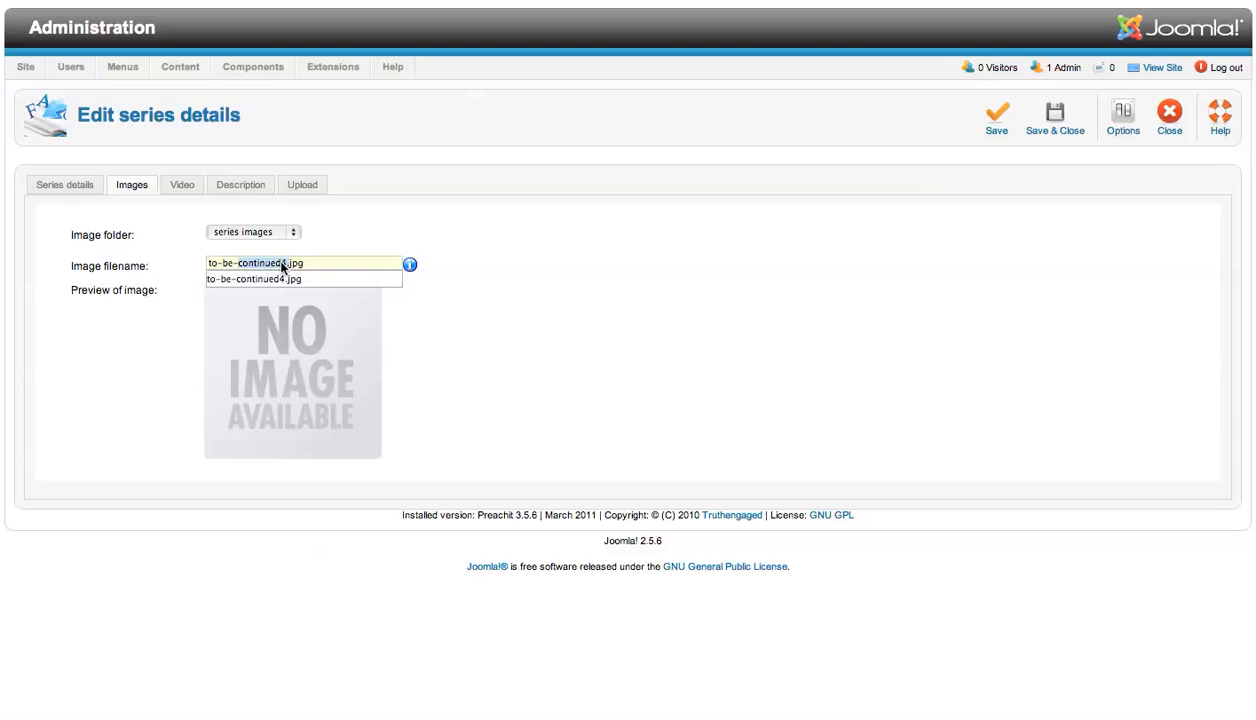
{"action": "left_click", "coordinate": [290, 264]}
{"action": "key", "text": "BackSpace"}
{"action": "type", "text": "-500"}
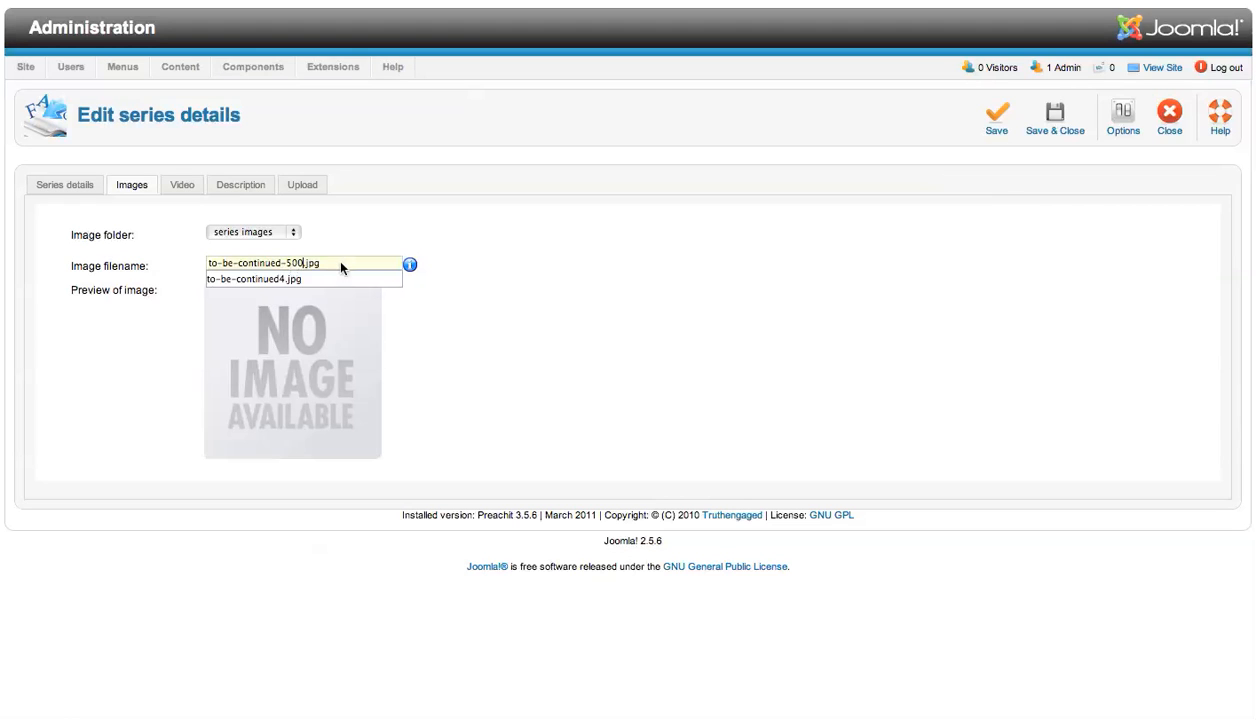
{"action": "left_click", "coordinate": [339, 263]}
{"action": "left_click", "coordinate": [539, 282]}
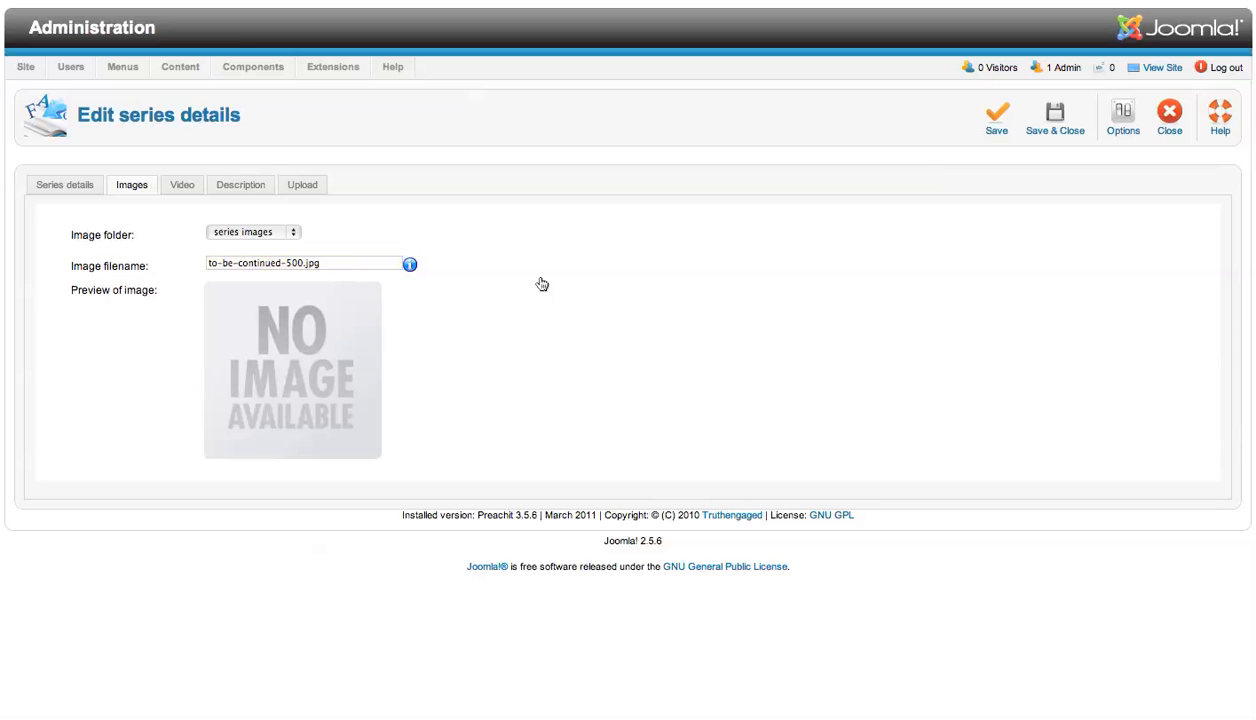
Review the series' video, description and upload settings, and save and close the series.
{"action": "left_click", "coordinate": [183, 189]}
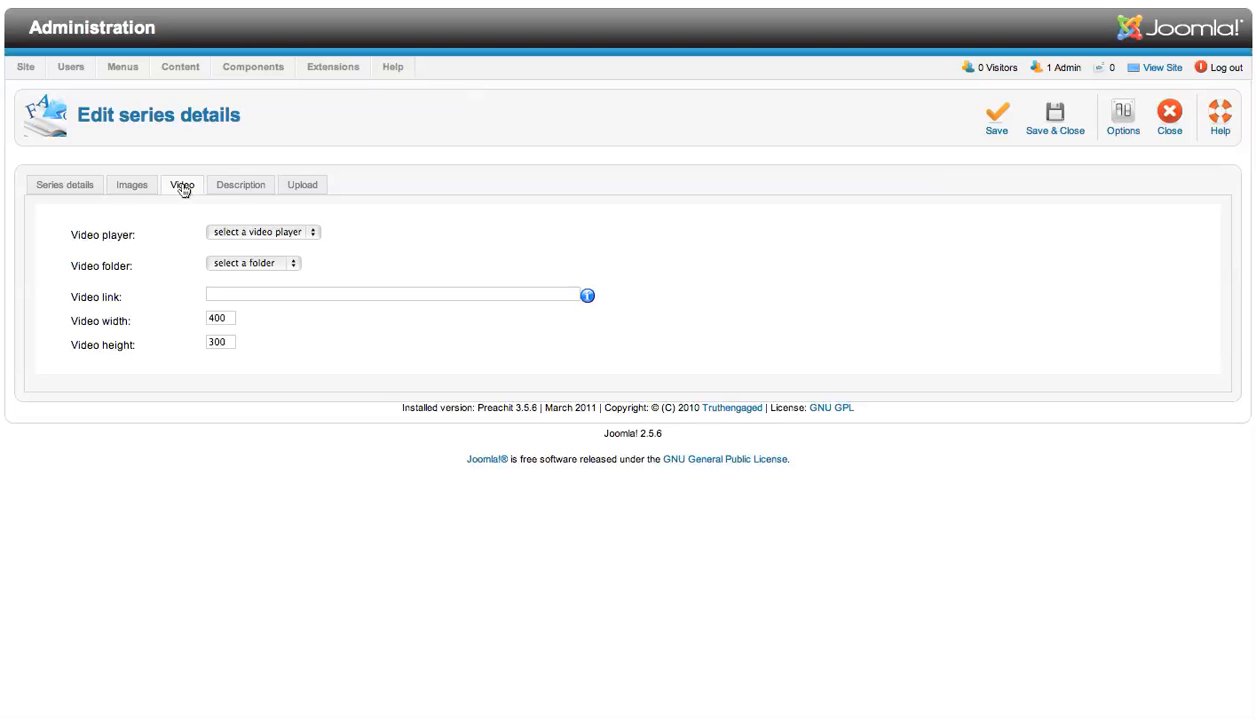
{"action": "left_click", "coordinate": [240, 187]}
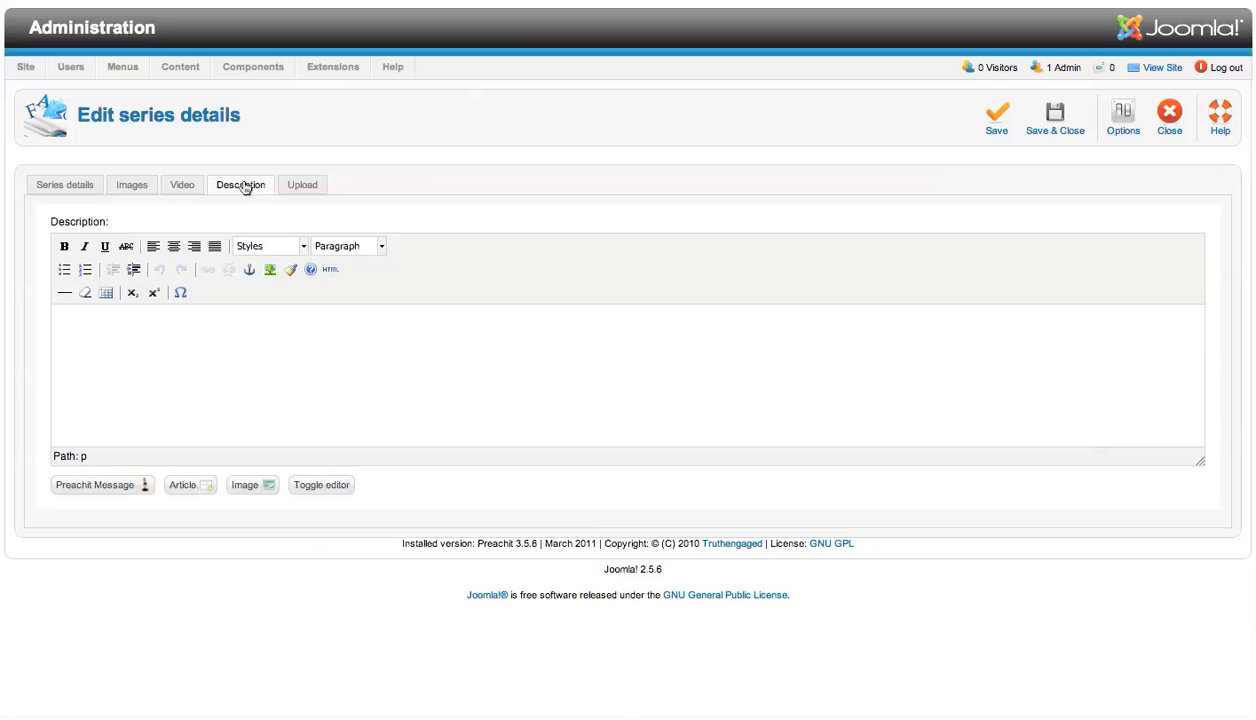
{"action": "left_click", "coordinate": [306, 187]}
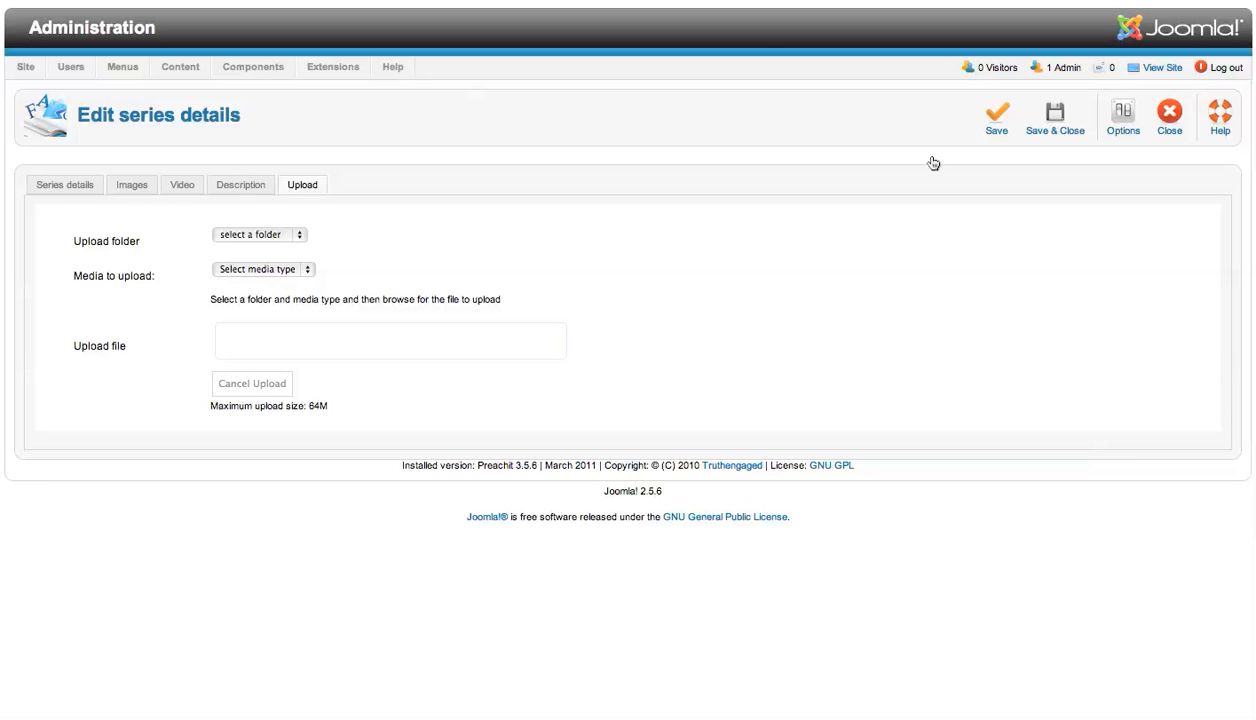
{"action": "left_click", "coordinate": [1055, 115]}
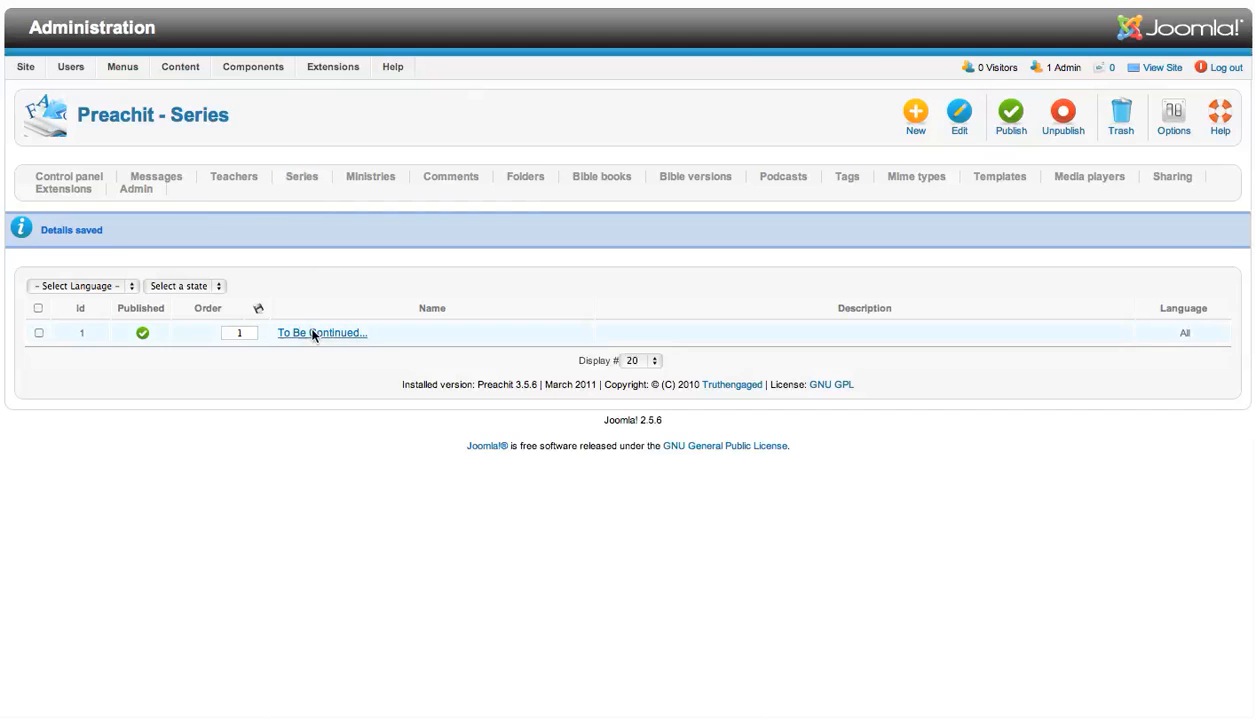
Open the list of Preachit ministries.
{"action": "left_click", "coordinate": [364, 177]}
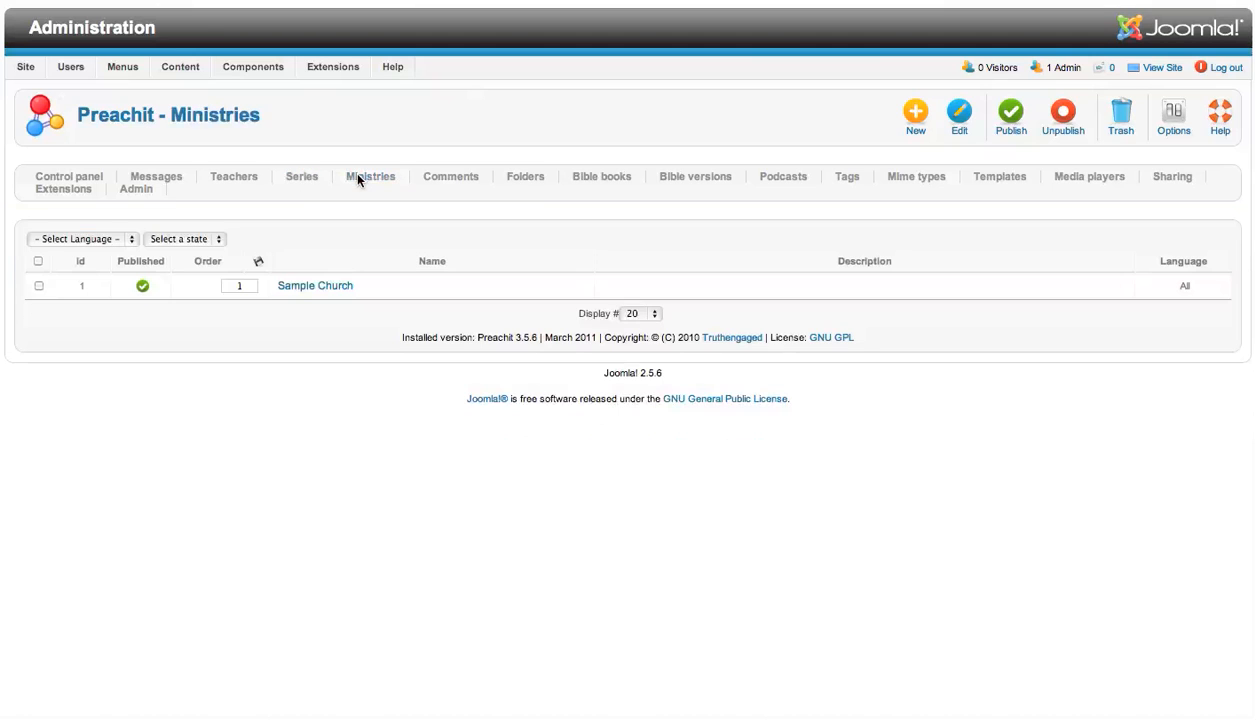